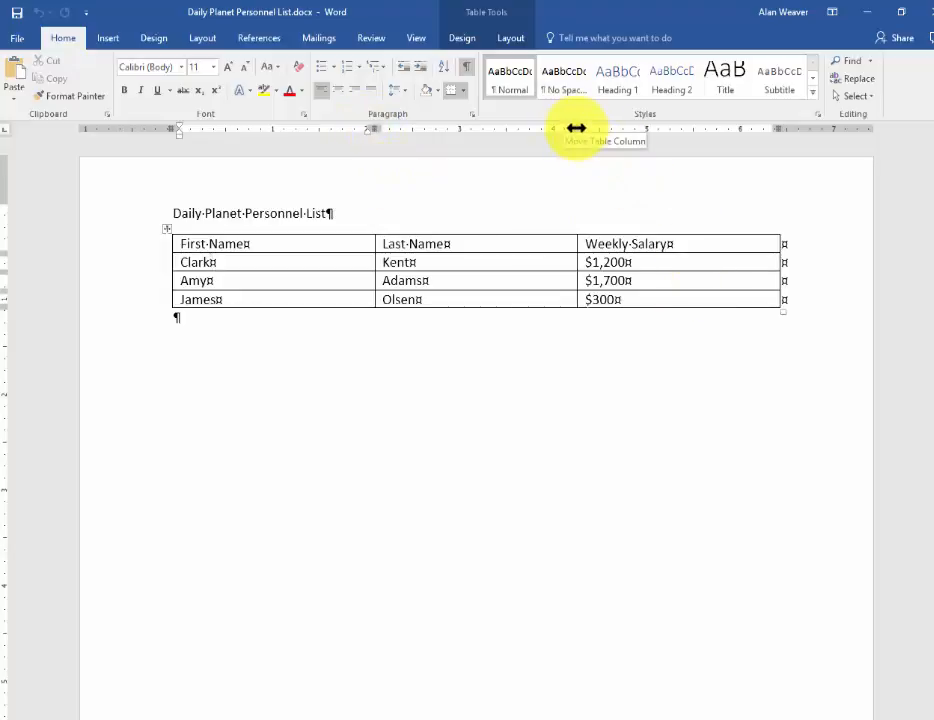
Narrow the First Name column to about 1.37", the Last Name column to about 1.58" and the Weekly Salary column to about 1.38"
{"action": "left_click_drag", "start_coordinate": [576, 128], "coordinate": [524, 128]}
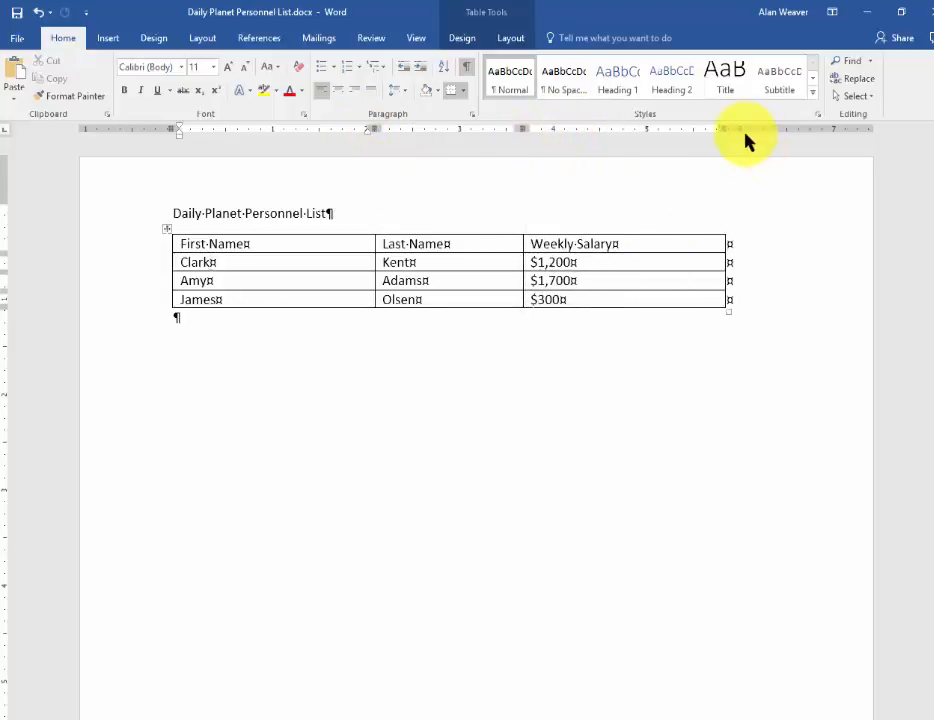
{"action": "mouse_move", "coordinate": [725, 129]}
{"action": "left_mouse_down"}
{"action": "mouse_move", "coordinate": [653, 152]}
{"action": "mouse_move", "coordinate": [652, 135]}
{"action": "left_mouse_up"}
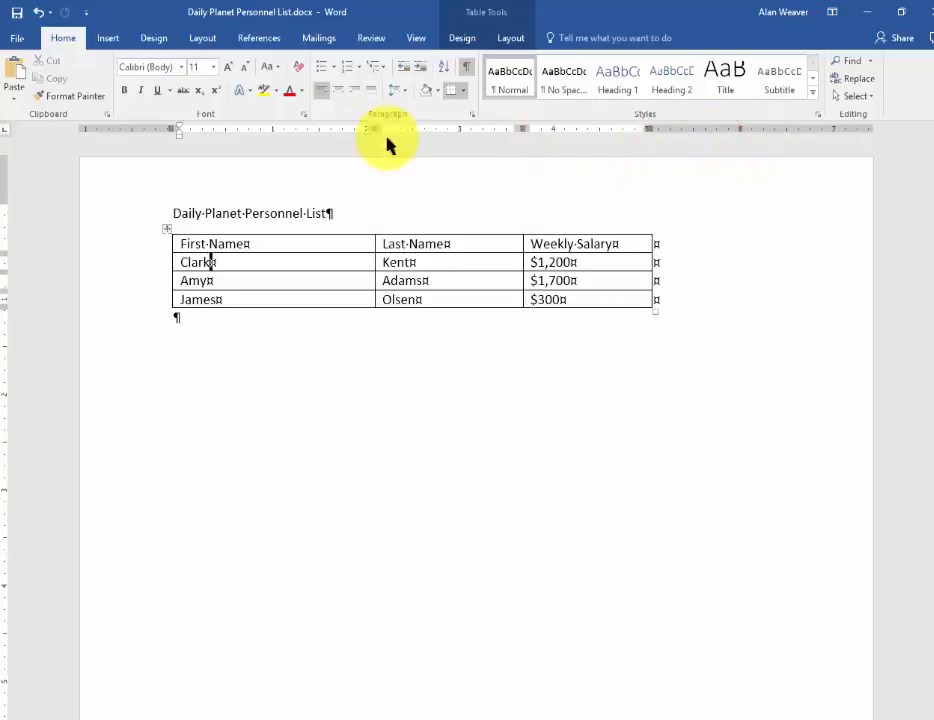
{"action": "left_click_drag", "start_coordinate": [377, 129], "coordinate": [300, 140]}
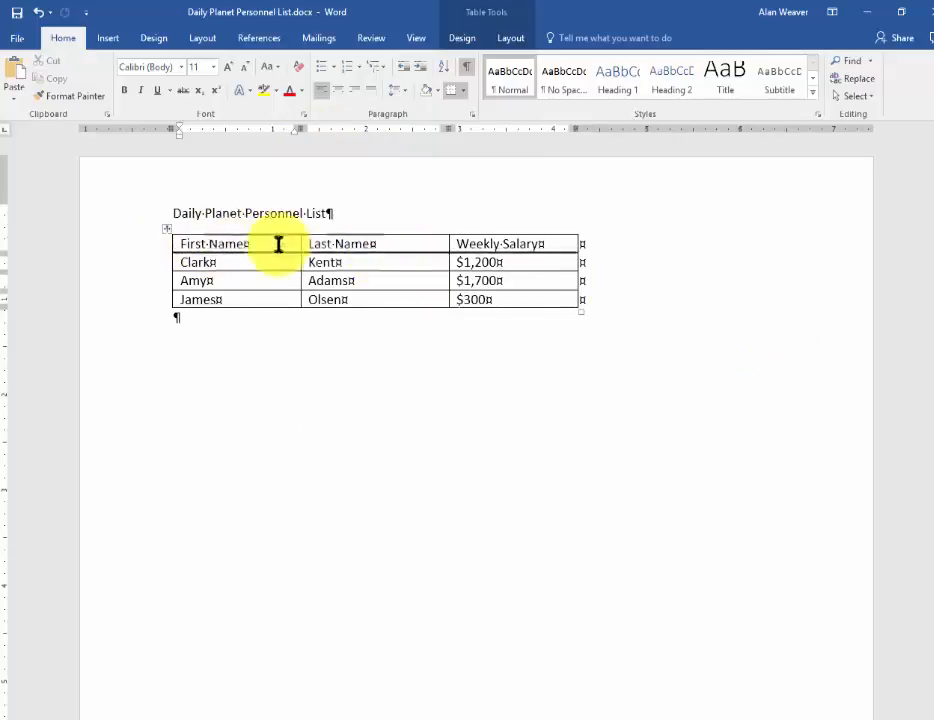
Insert a blank column between the Last Name and Weekly Salary columns of the table
{"action": "left_click", "coordinate": [545, 265]}
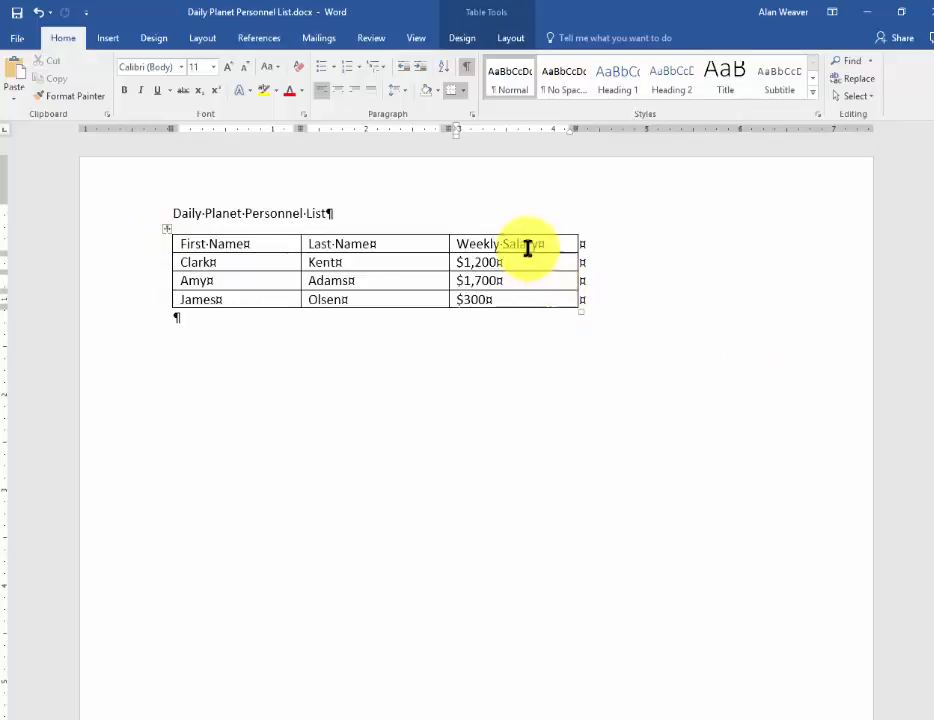
{"action": "left_click", "coordinate": [462, 38]}
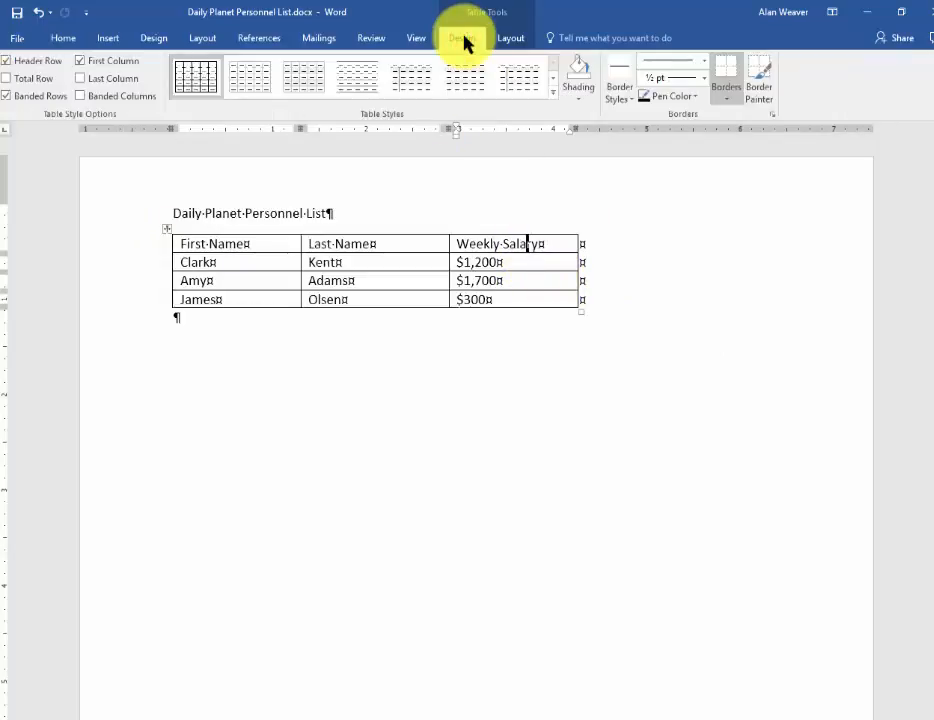
{"action": "left_click", "coordinate": [502, 41]}
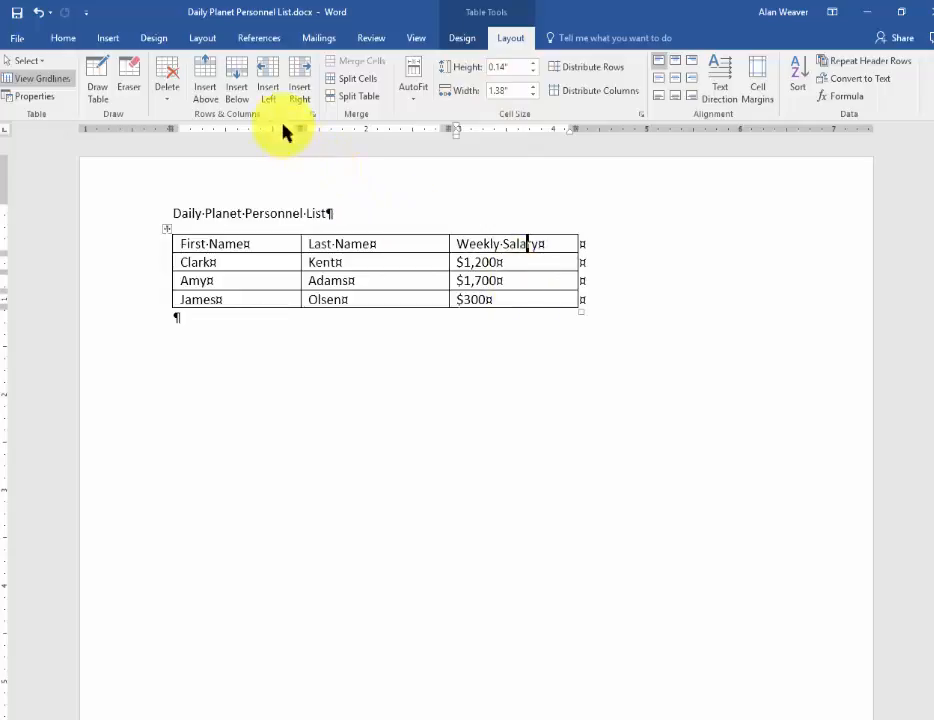
{"action": "left_click", "coordinate": [267, 80]}
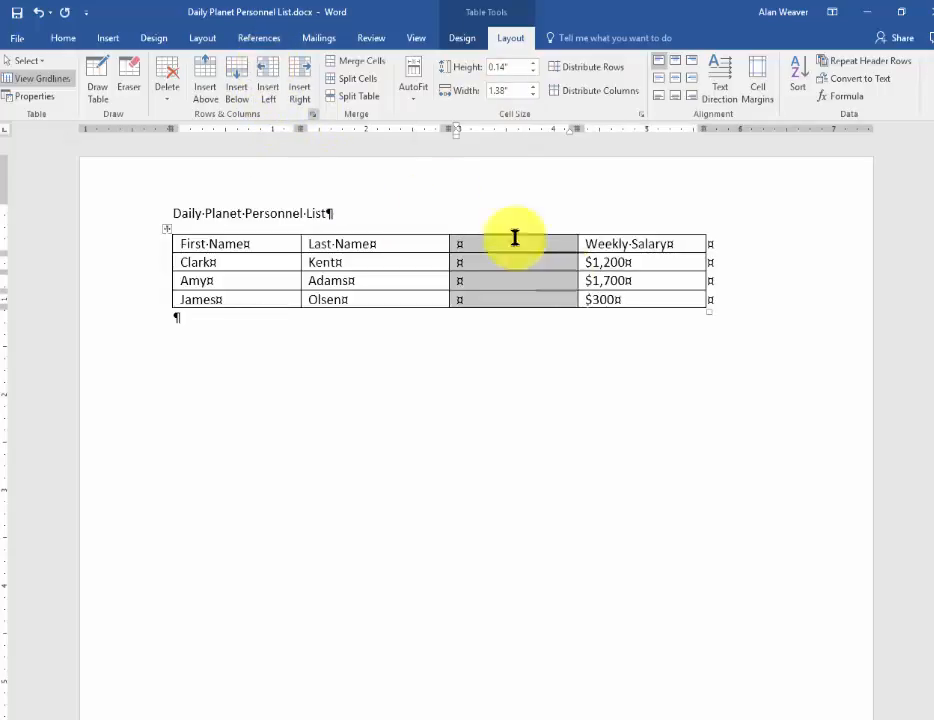
Fill the blank column with the heading Department and the entries Personnel, Media and Marketing in the rows below
{"action": "left_click", "coordinate": [551, 297]}
{"action": "left_click", "coordinate": [487, 244]}
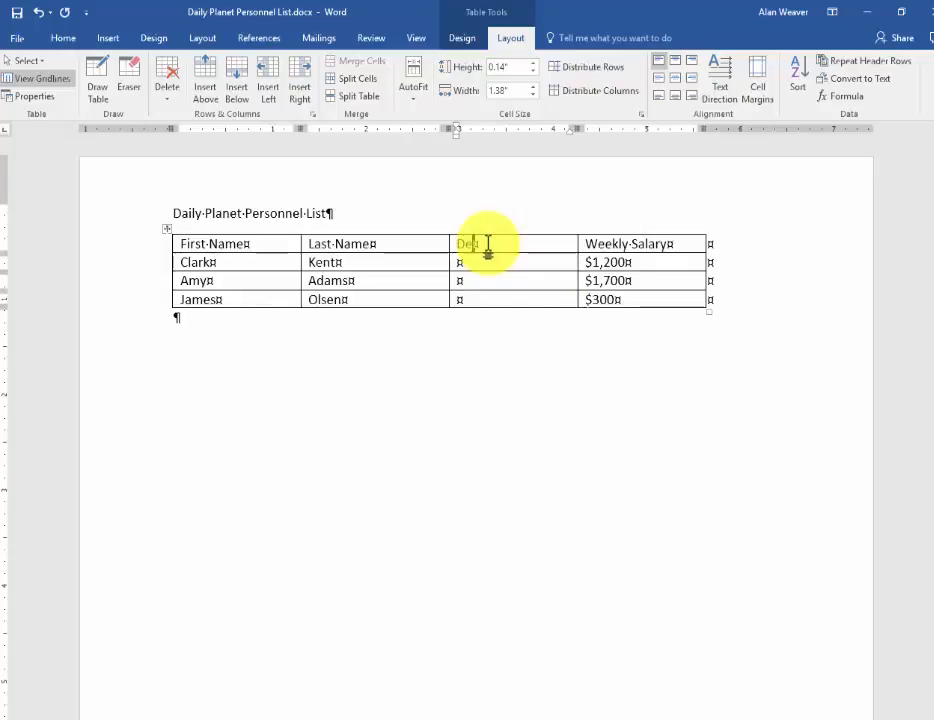
{"action": "type", "text": "Department"}
{"action": "key", "text": "Down"}
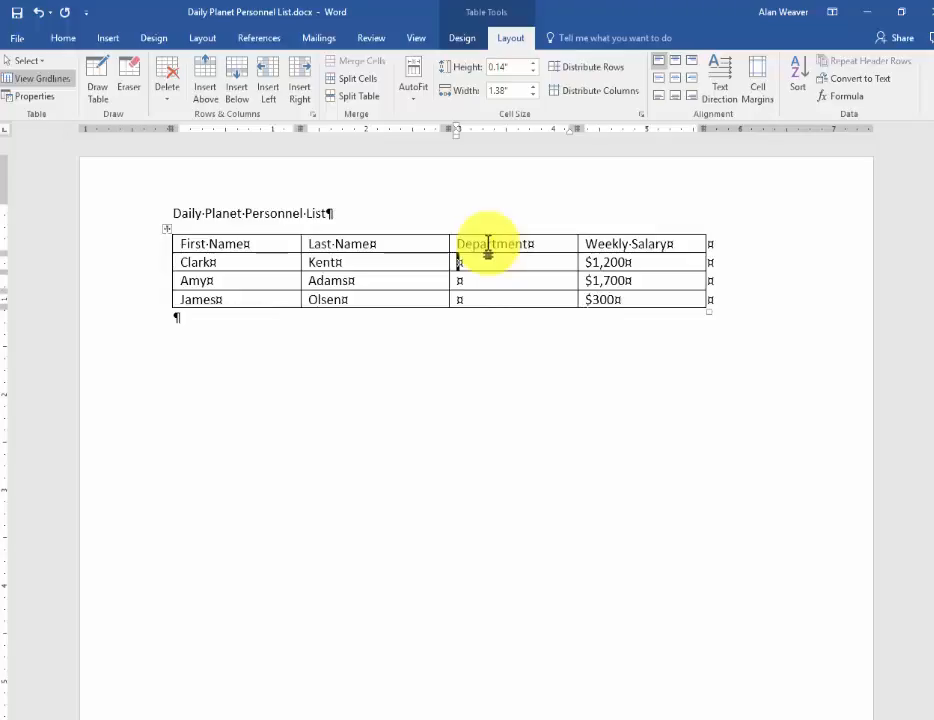
{"action": "type", "text": "Personn"}
{"action": "type", "text": "Media"}
{"action": "key", "text": "Down"}
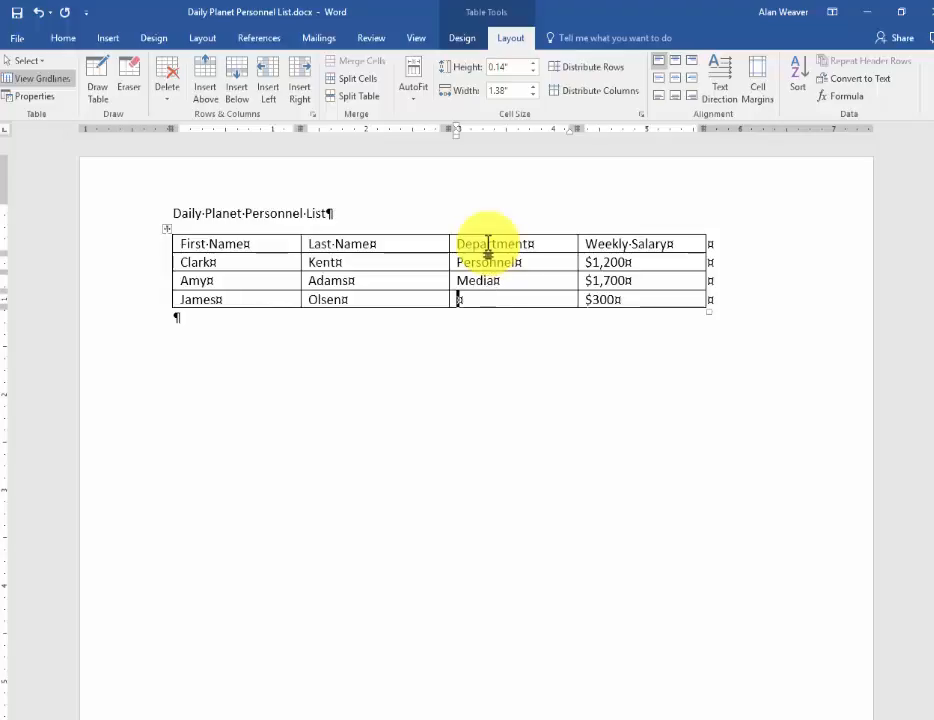
{"action": "type", "text": "Marketing"}
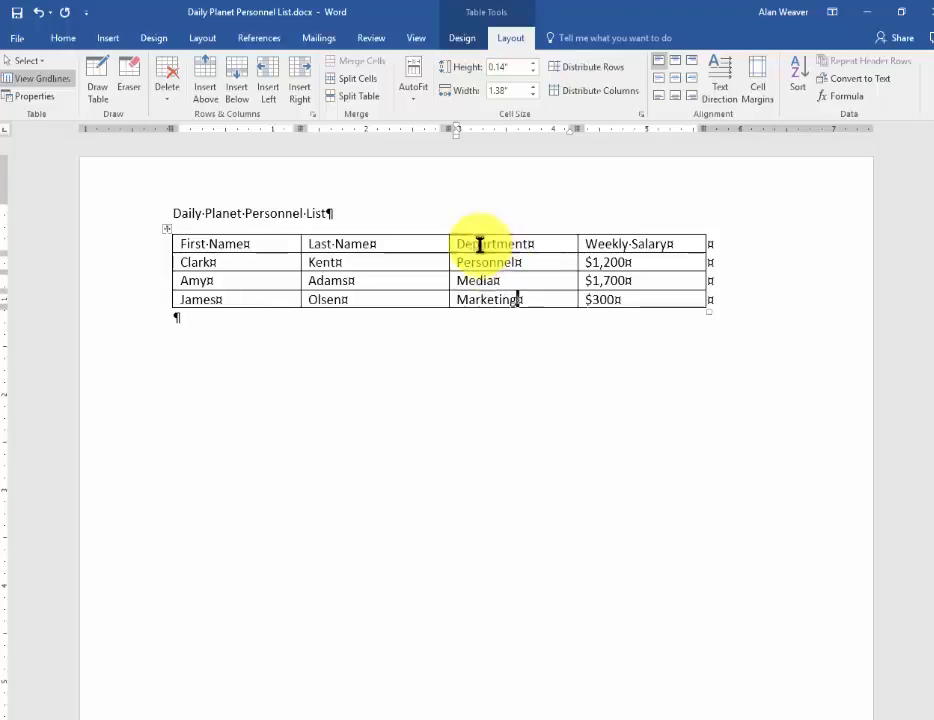
Add a row at the end of the table with the new employee's first and last name, department Media and salary $850
{"action": "left_click", "coordinate": [663, 300]}
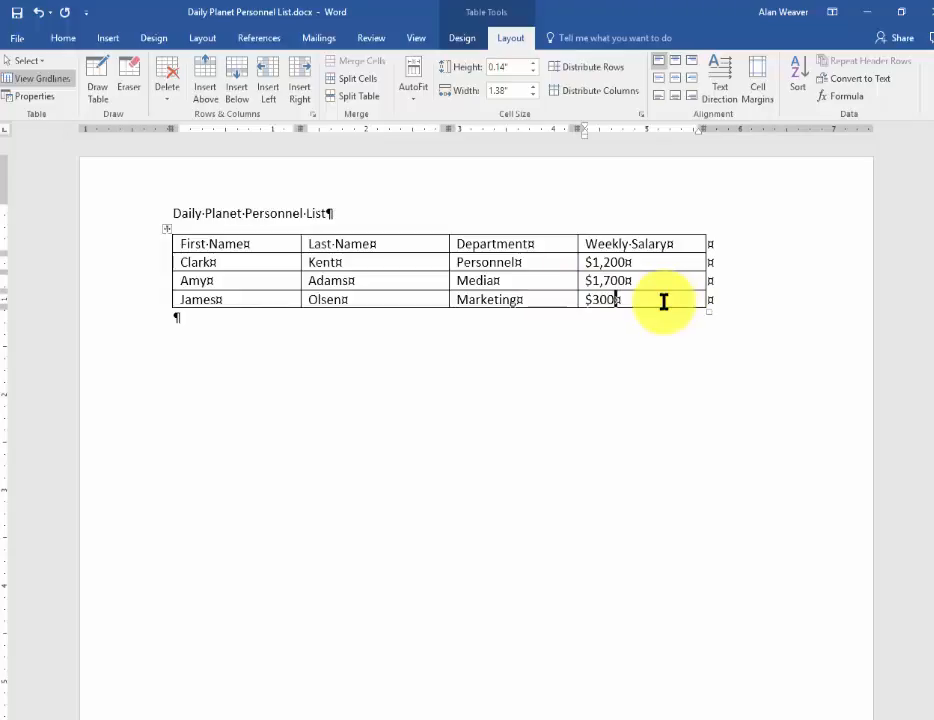
{"action": "key", "text": "Tab"}
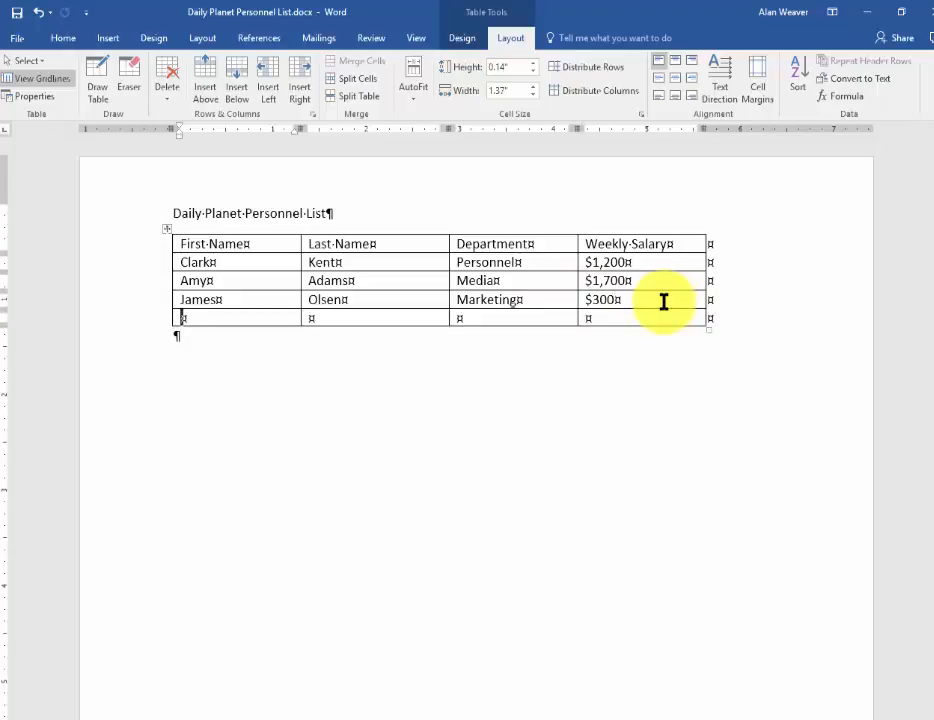
{"action": "type", "text": "Mary"}
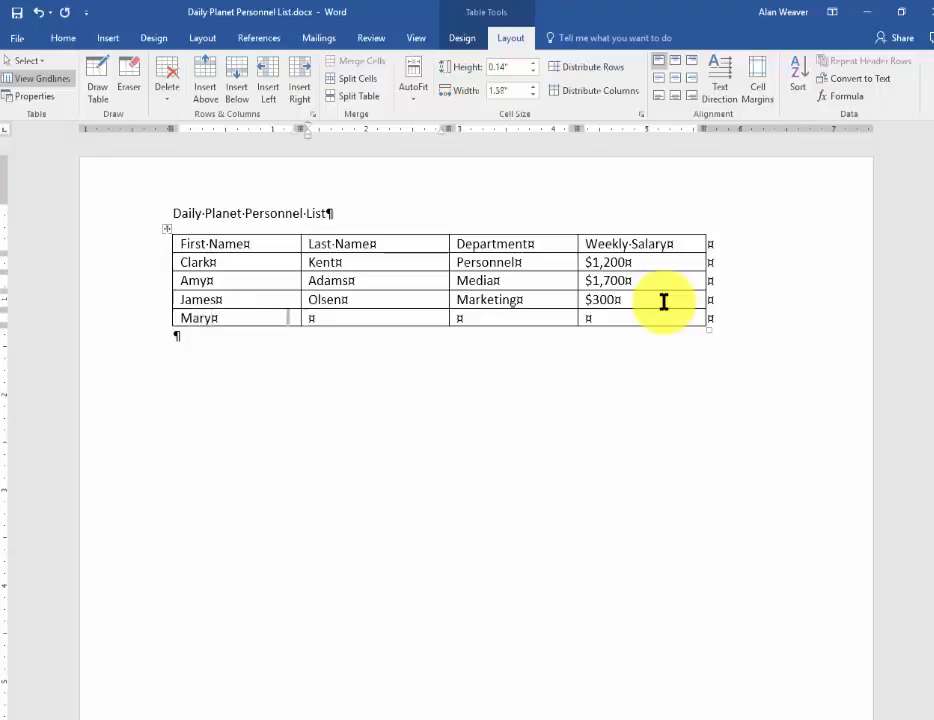
{"action": "type", "text": "Jackson"}
{"action": "key", "text": "Tab"}
{"action": "type", "text": "Media"}
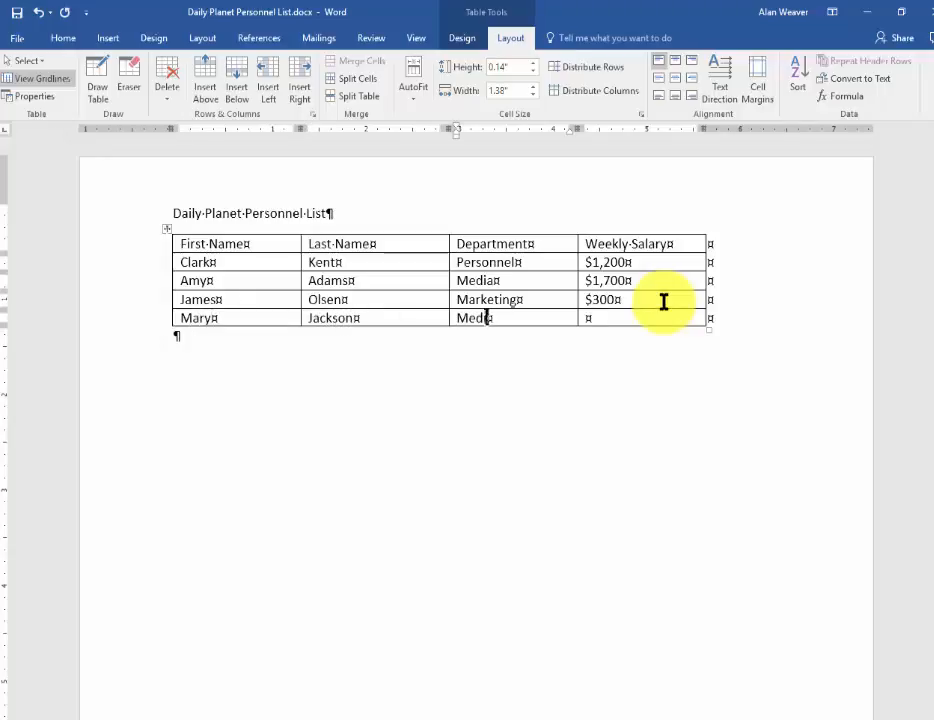
{"action": "key", "text": "Tab"}
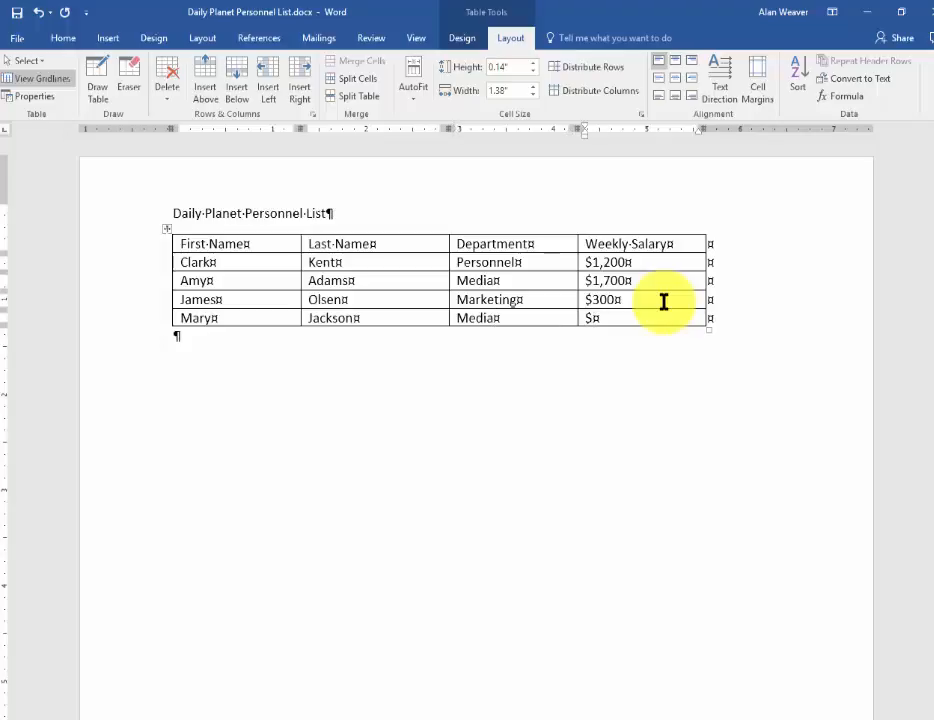
{"action": "type", "text": "$850"}
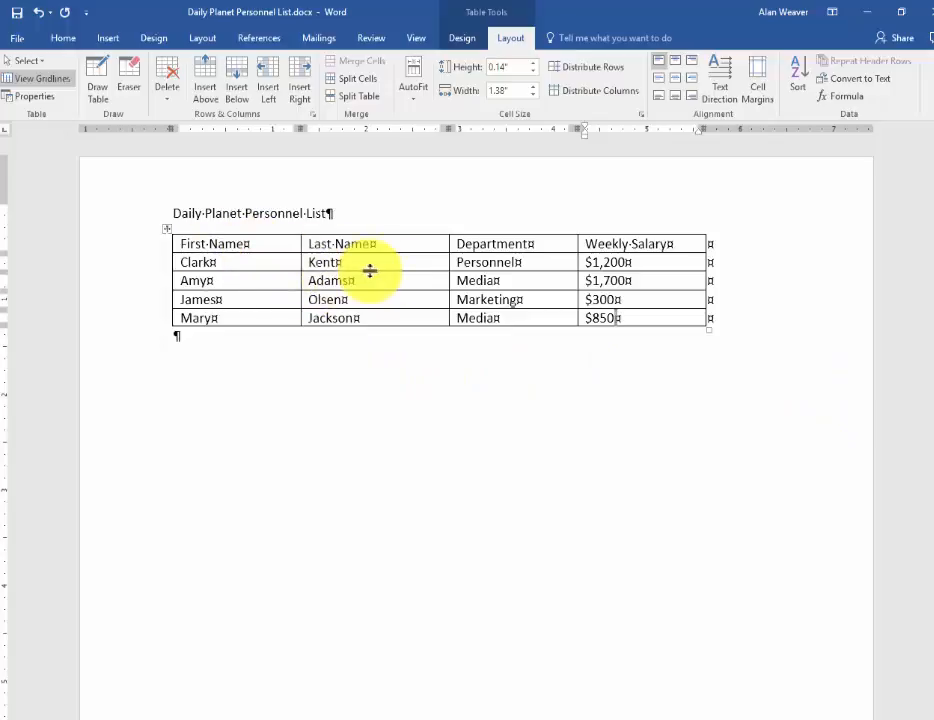
Try a light green grid style with an unshaded first column on the table, and undo it
{"action": "left_click", "coordinate": [461, 40]}
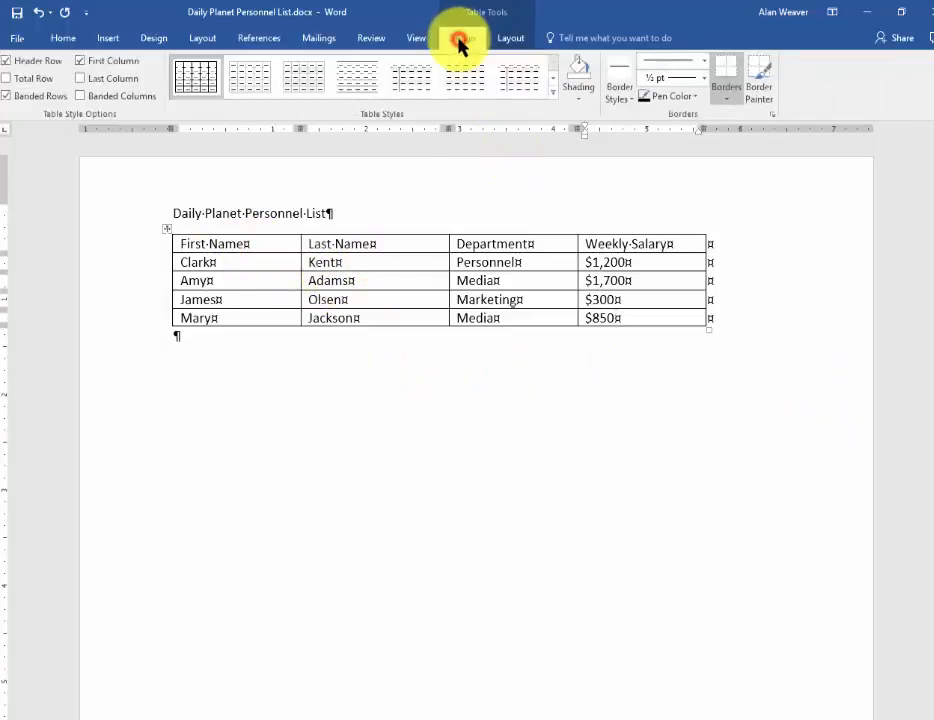
{"action": "left_click", "coordinate": [553, 92]}
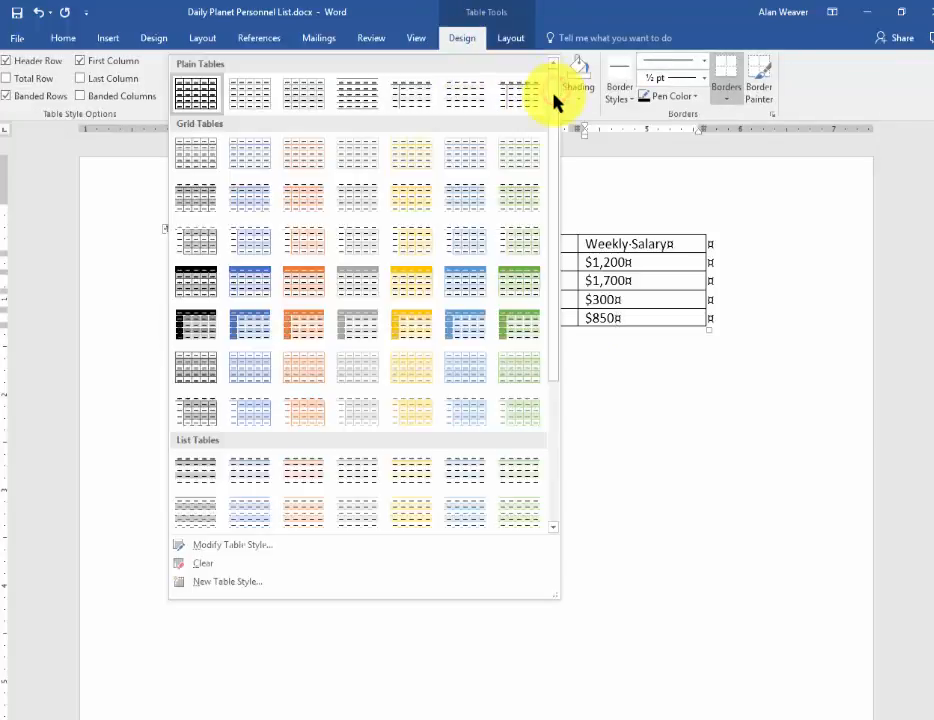
{"action": "left_click", "coordinate": [511, 245]}
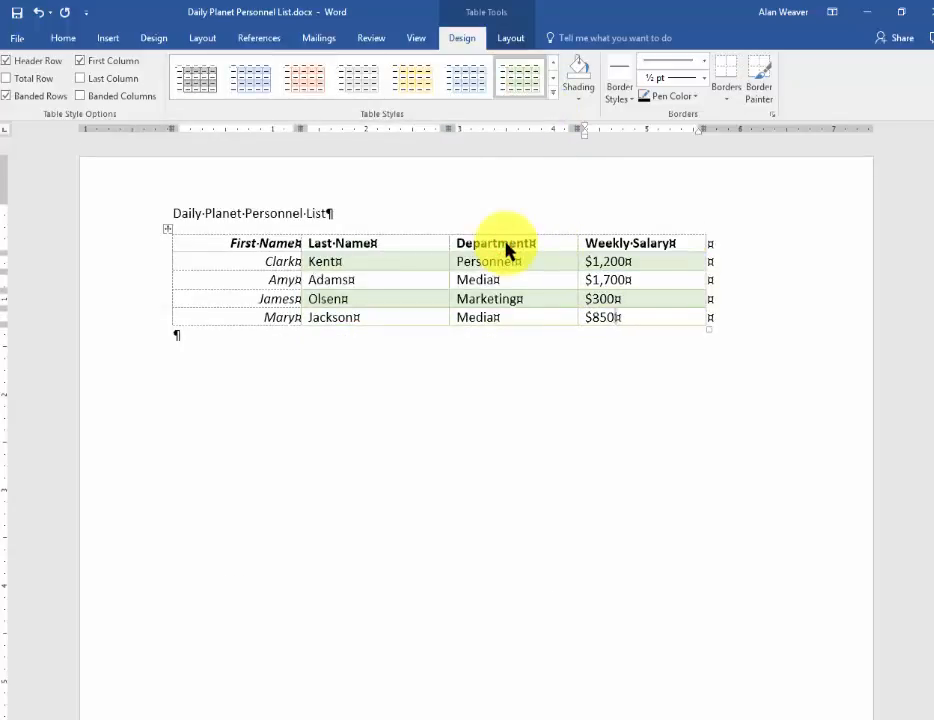
{"action": "key", "text": "ctrl+z"}
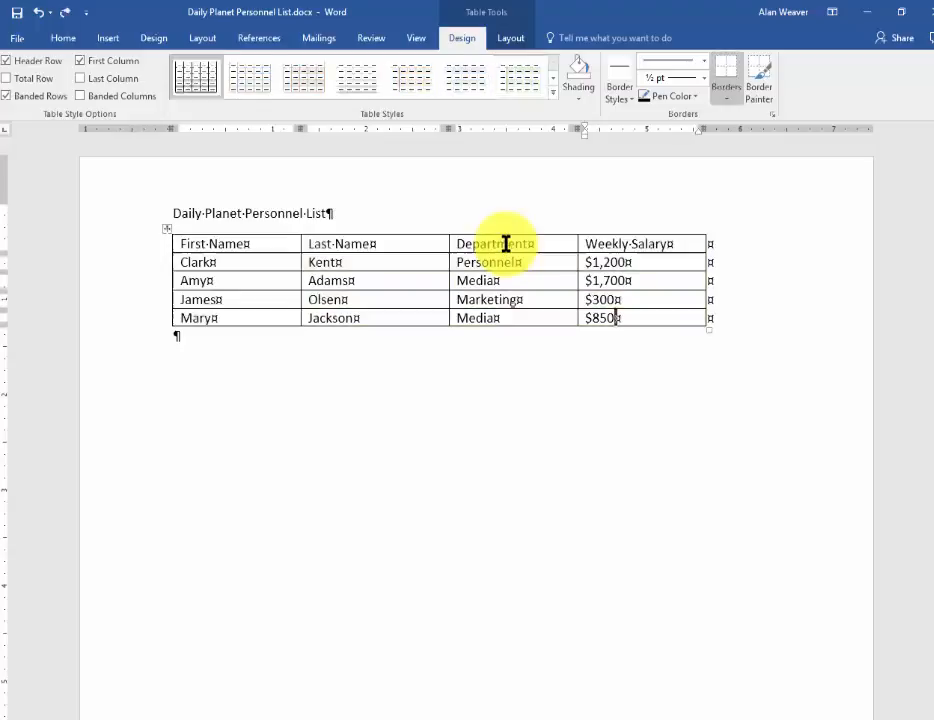
Apply the green grid table style with a solid header row and remove bold from the first names below the header
{"action": "left_click", "coordinate": [553, 96]}
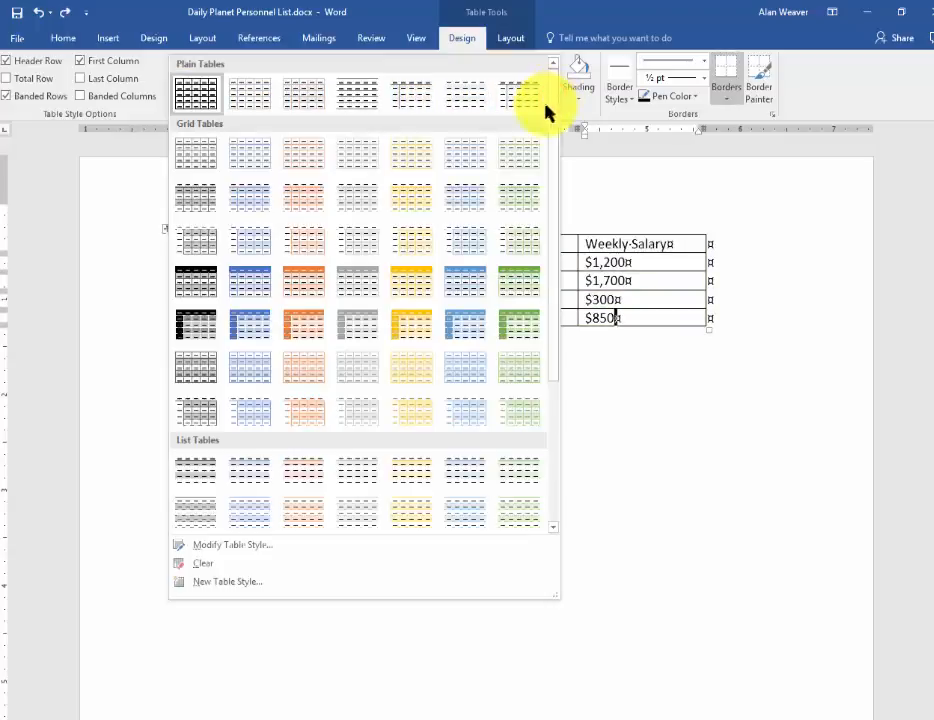
{"action": "left_click", "coordinate": [520, 284]}
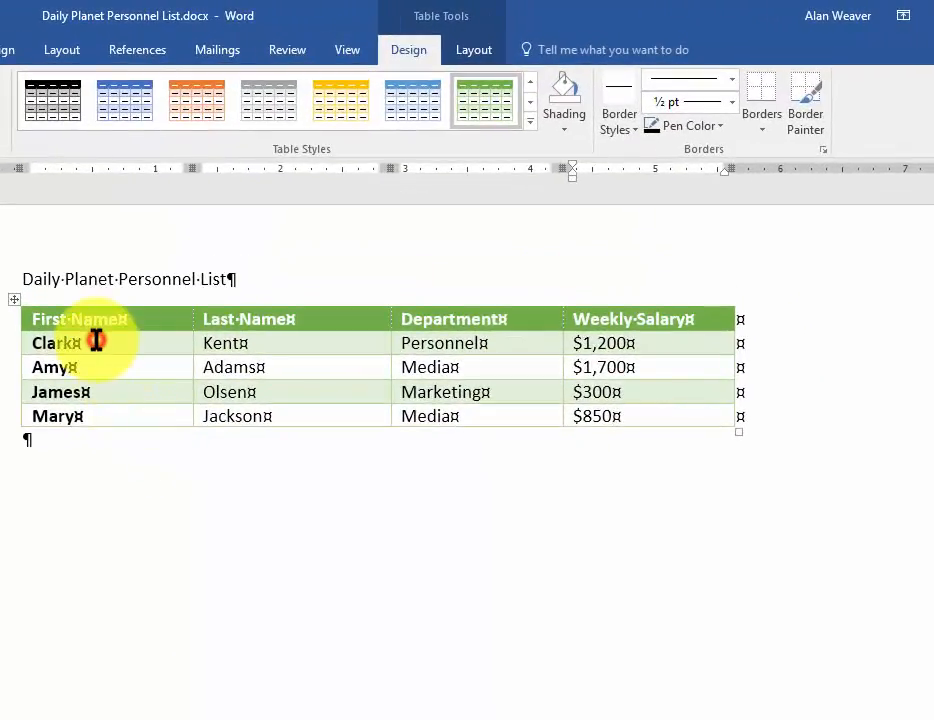
{"action": "left_click_drag", "start_coordinate": [96, 341], "coordinate": [113, 427]}
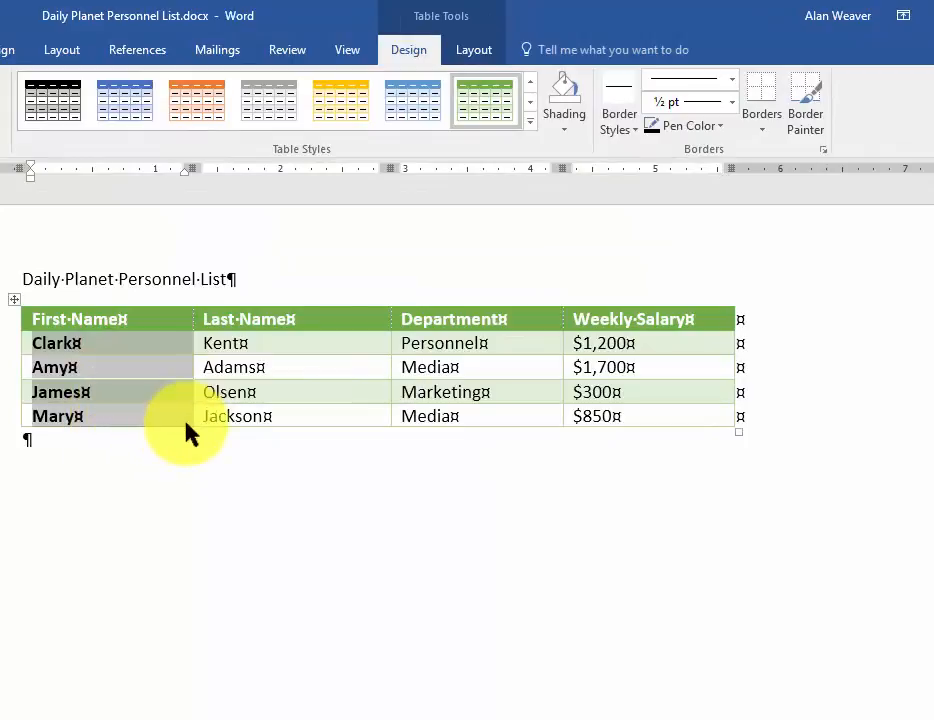
{"action": "key", "text": "ctrl+b"}
{"action": "left_click", "coordinate": [160, 388]}
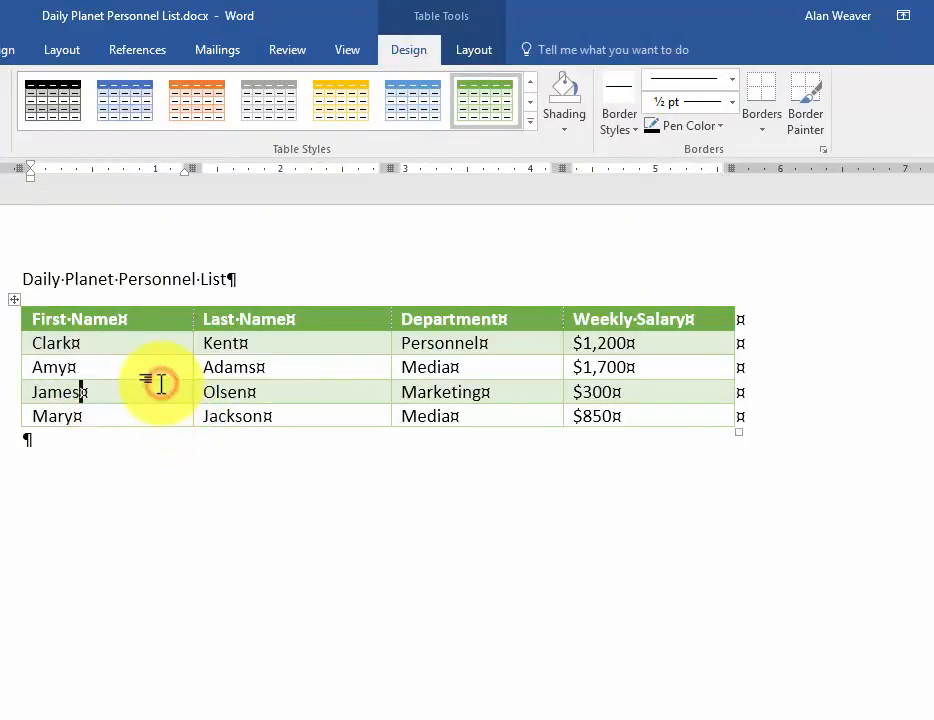
Add another row at the end of the table and label its first cell Totals
{"action": "left_click", "coordinate": [656, 417]}
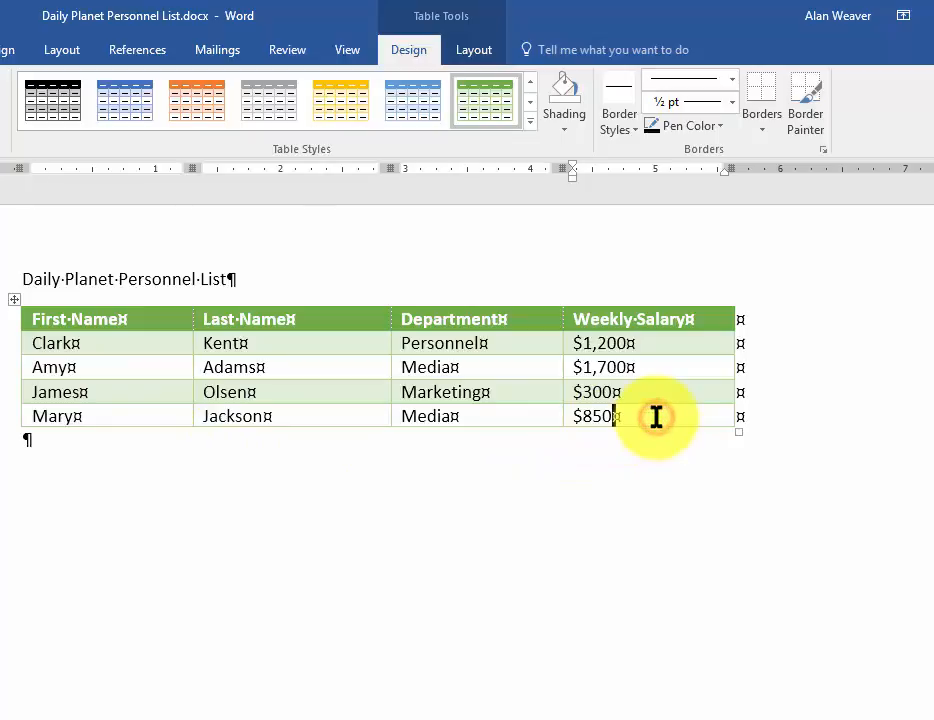
{"action": "key", "text": "Tab"}
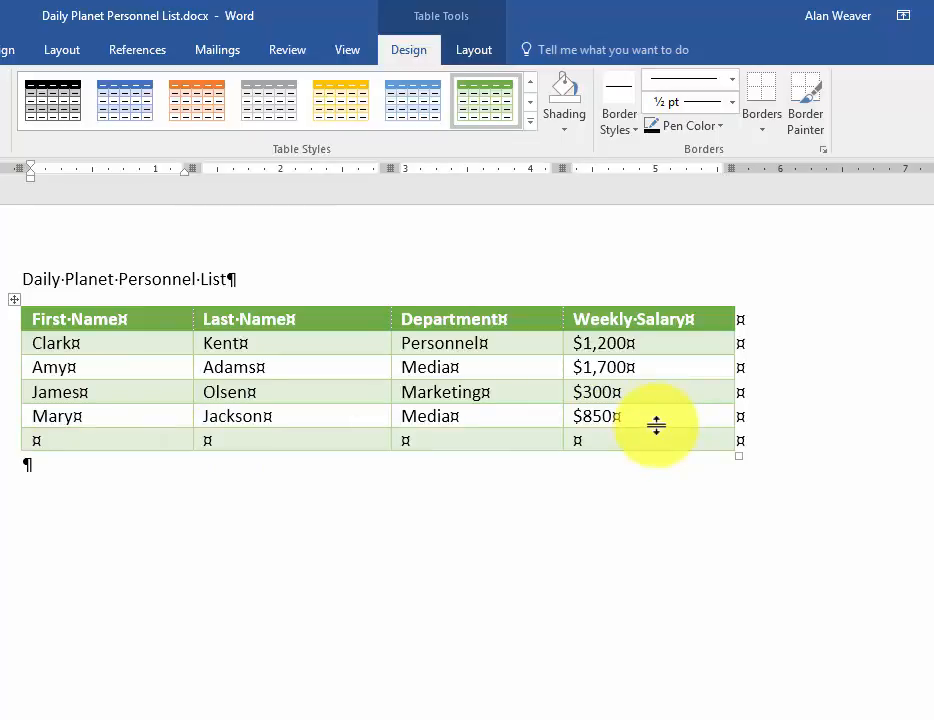
{"action": "type", "text": "Totals"}
Insert the formula =SUM(ABOVE) in the Weekly Salary cell of the Totals row
{"action": "key", "text": "Tab"}
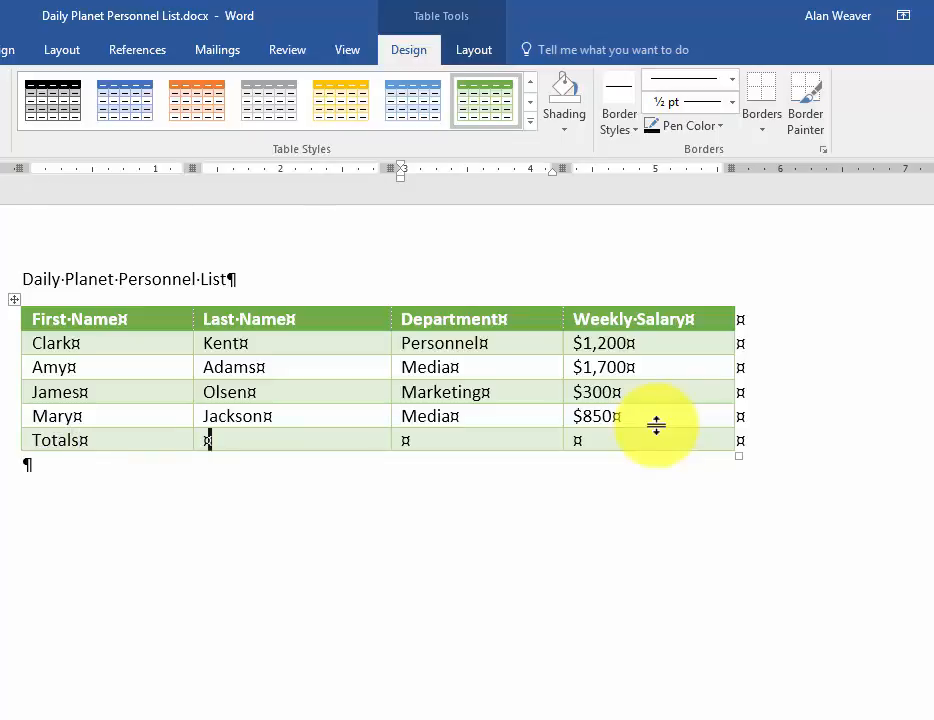
{"action": "key", "text": "Tab"}
{"action": "key", "text": "Tab"}
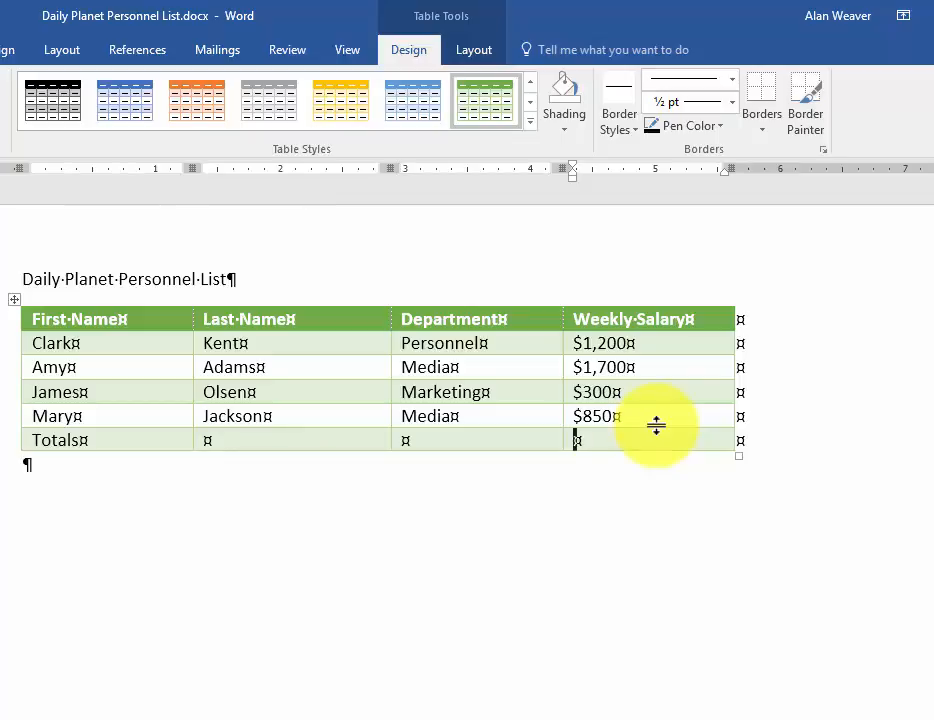
{"action": "left_click", "coordinate": [471, 47]}
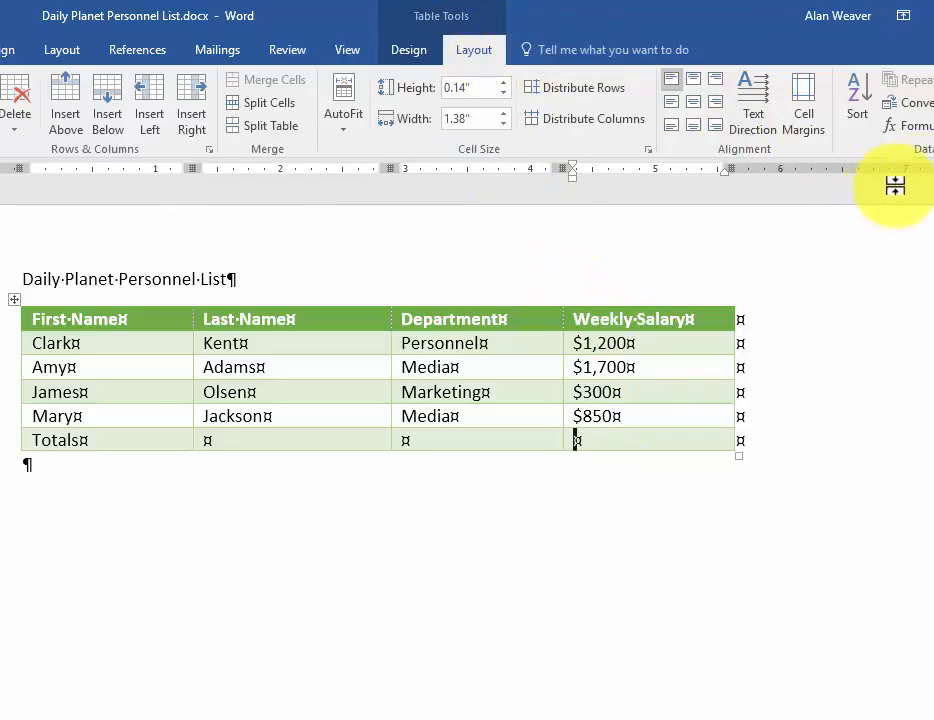
{"action": "left_click", "coordinate": [906, 126]}
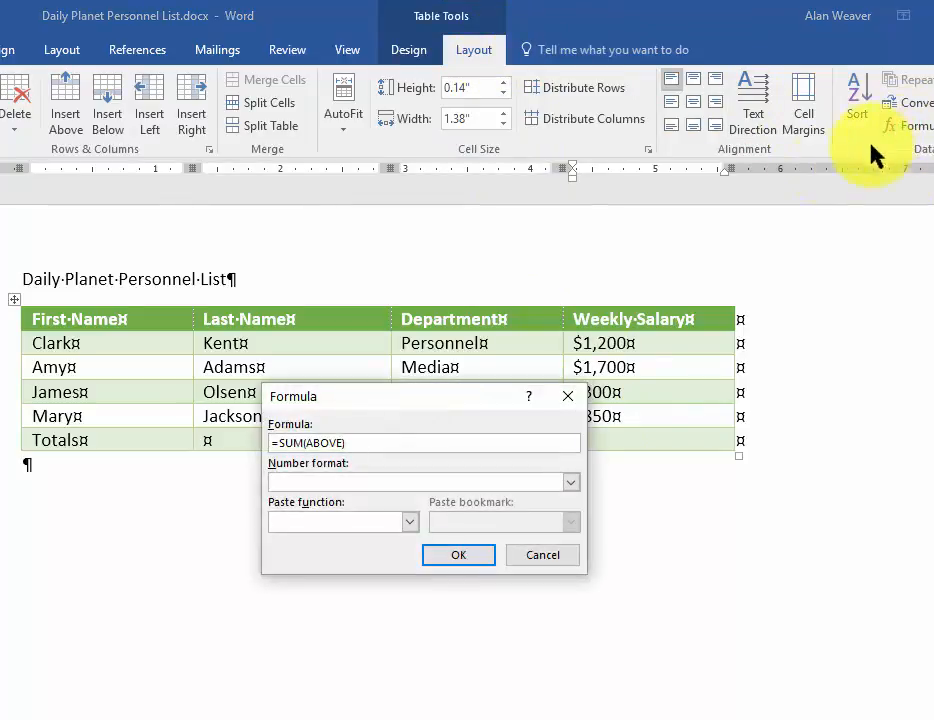
{"action": "left_click", "coordinate": [460, 558]}
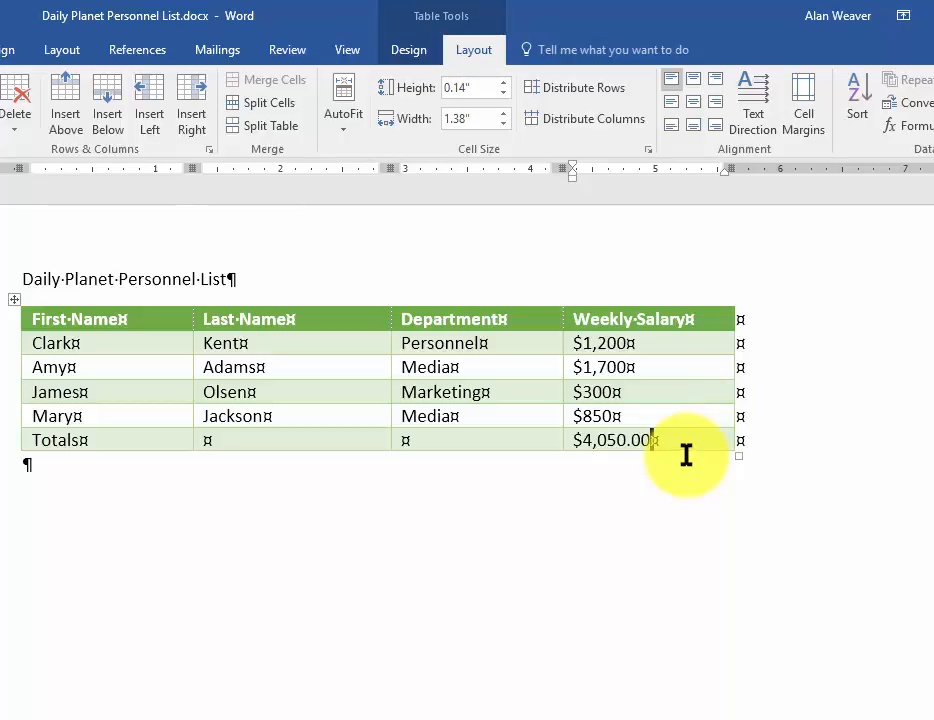
{"action": "double_click", "coordinate": [610, 441]}
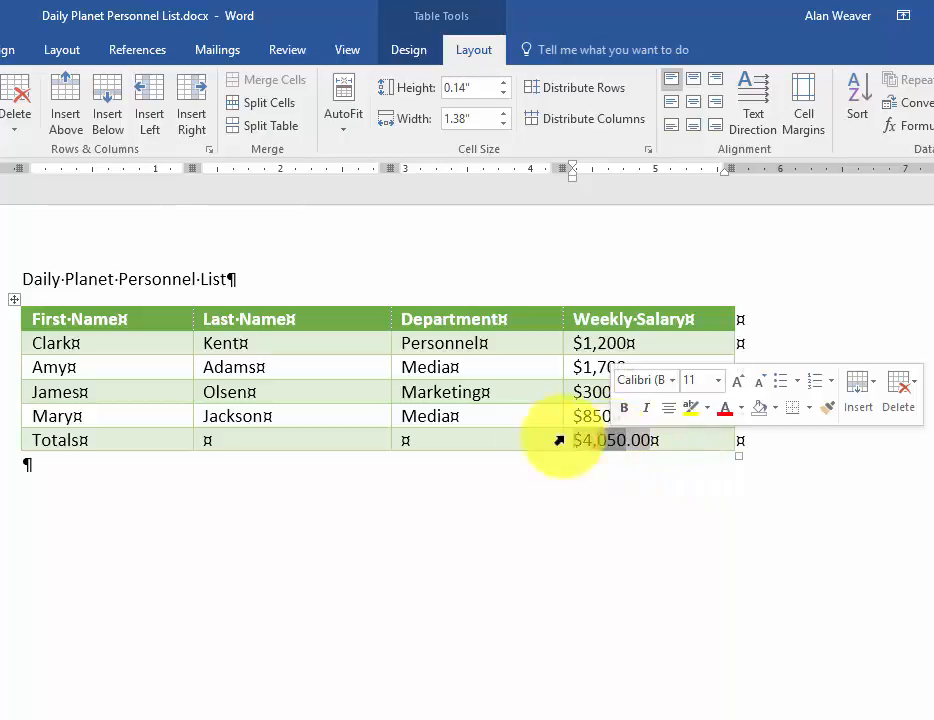
{"action": "left_click", "coordinate": [578, 436]}
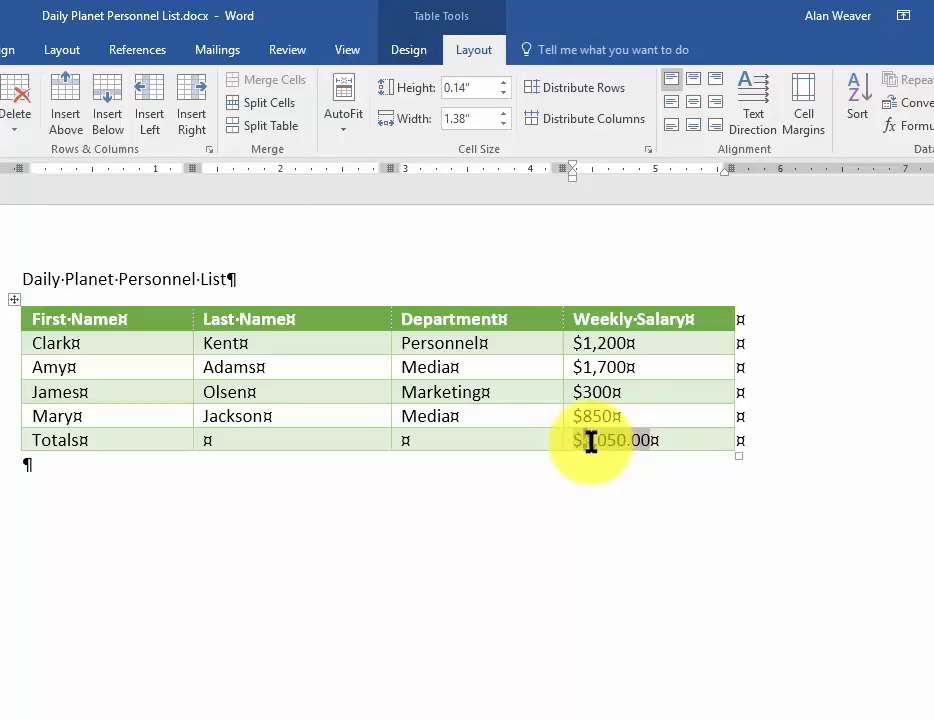
{"action": "right_click", "coordinate": [620, 441]}
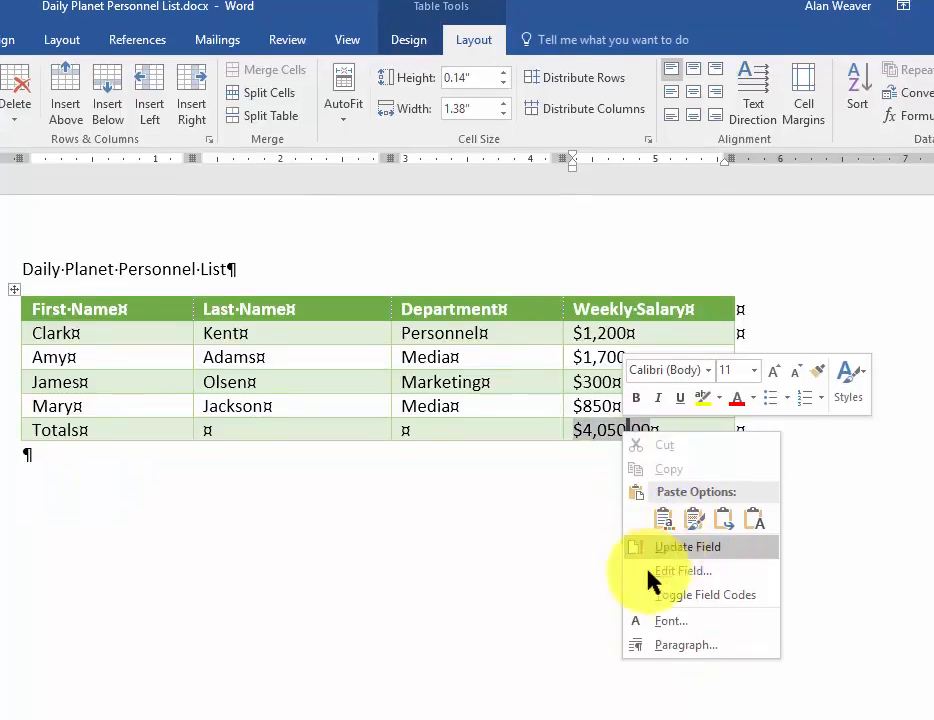
{"action": "left_click", "coordinate": [678, 548]}
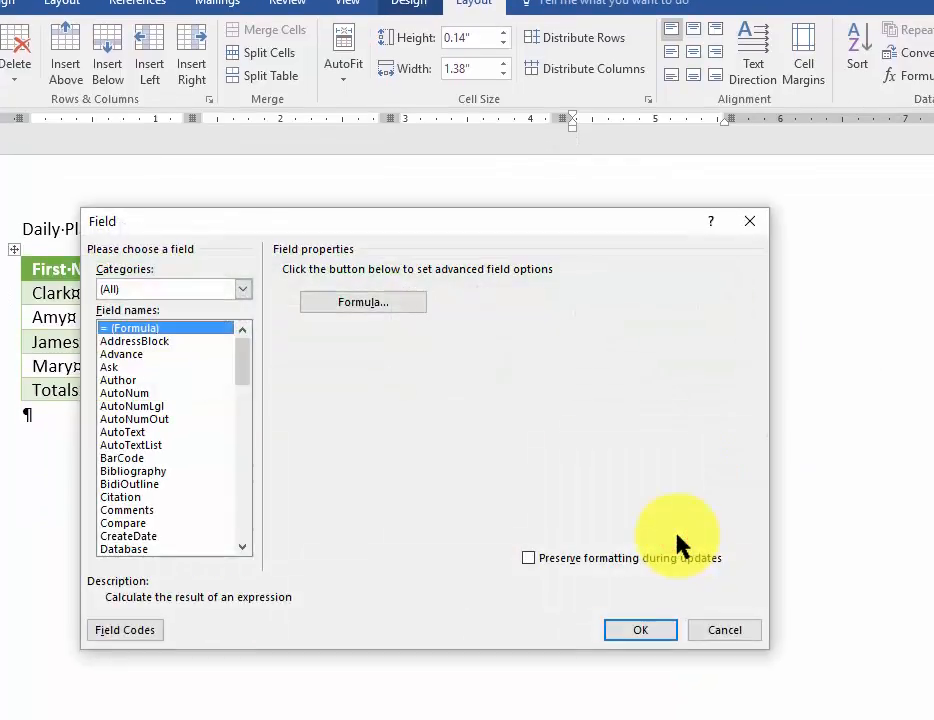
{"action": "left_click", "coordinate": [728, 632]}
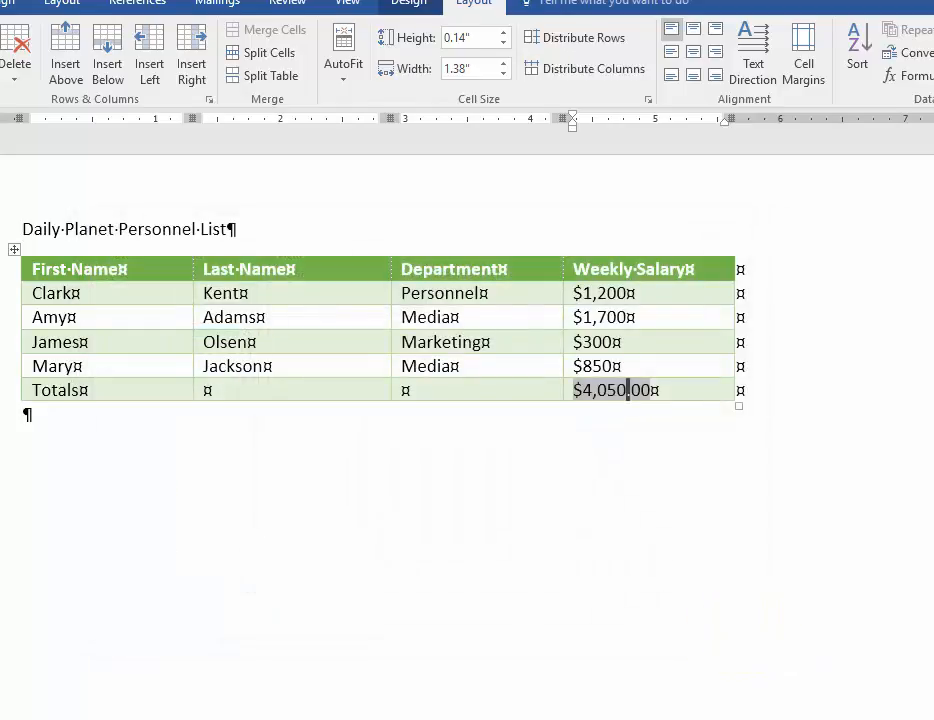
Reopen the Weekly Salary total's =SUM(ABOVE) formula and choose the number format $#,##0.00;($#,##0.00)
{"action": "left_click", "coordinate": [905, 75]}
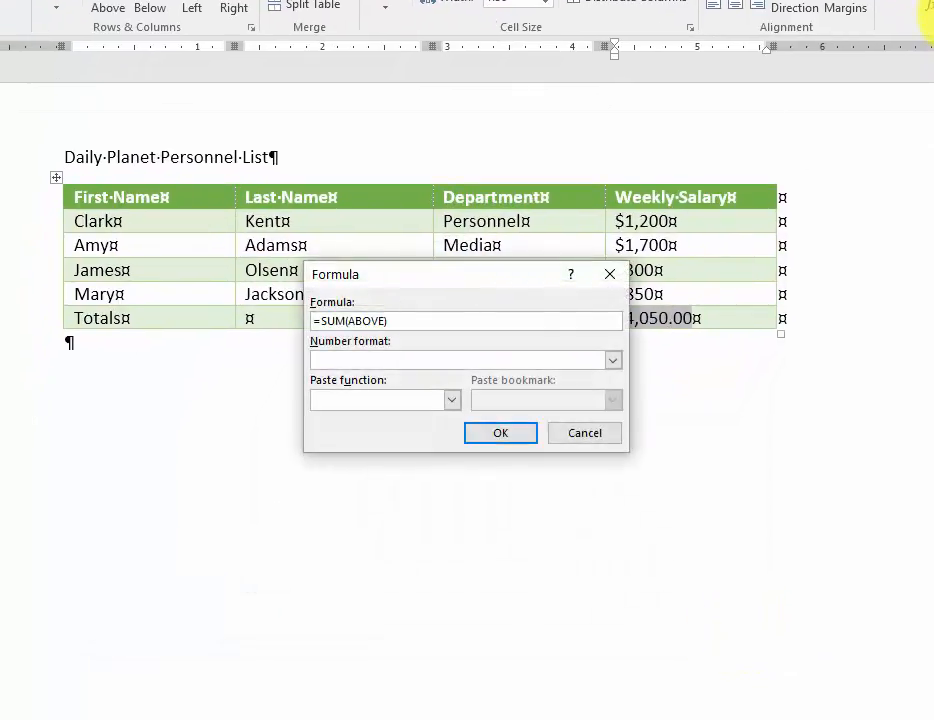
{"action": "left_click", "coordinate": [612, 361]}
{"action": "left_click", "coordinate": [466, 271]}
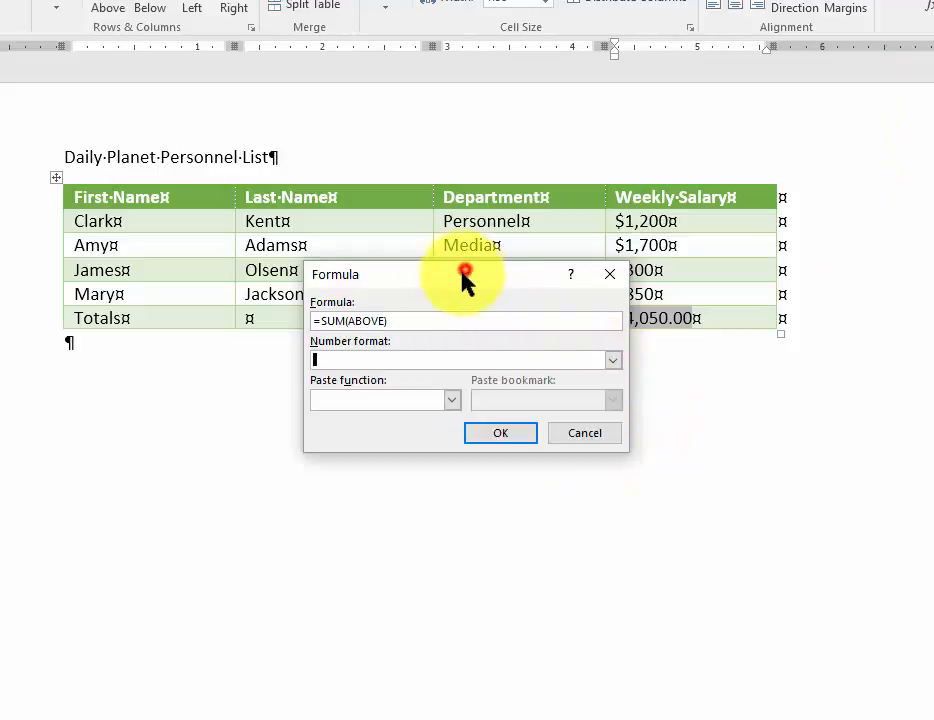
{"action": "left_click_drag", "start_coordinate": [405, 272], "coordinate": [298, 183]}
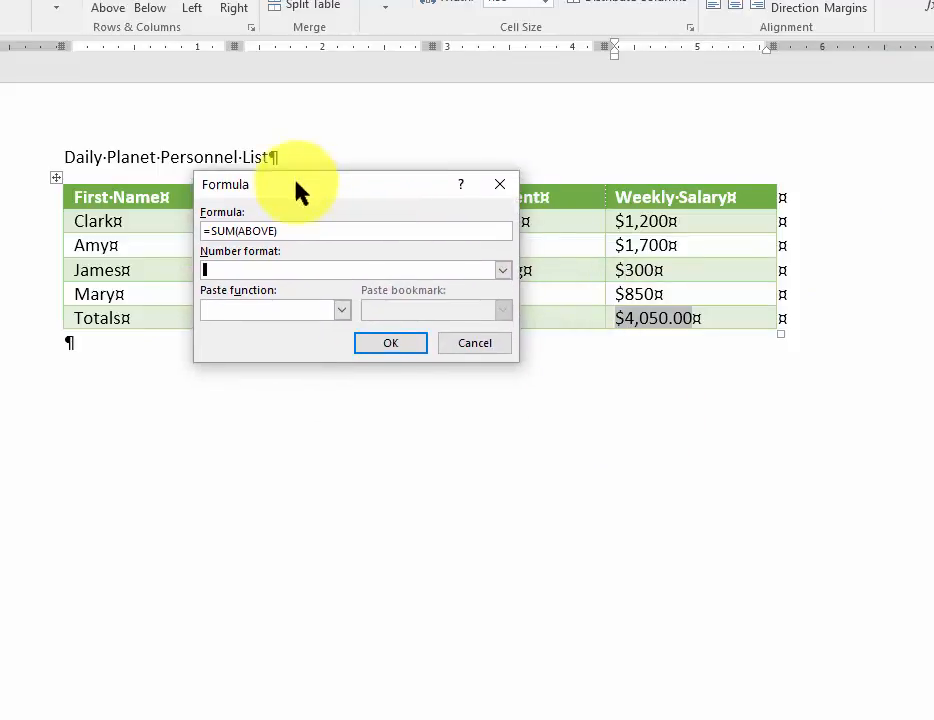
{"action": "left_click", "coordinate": [503, 271]}
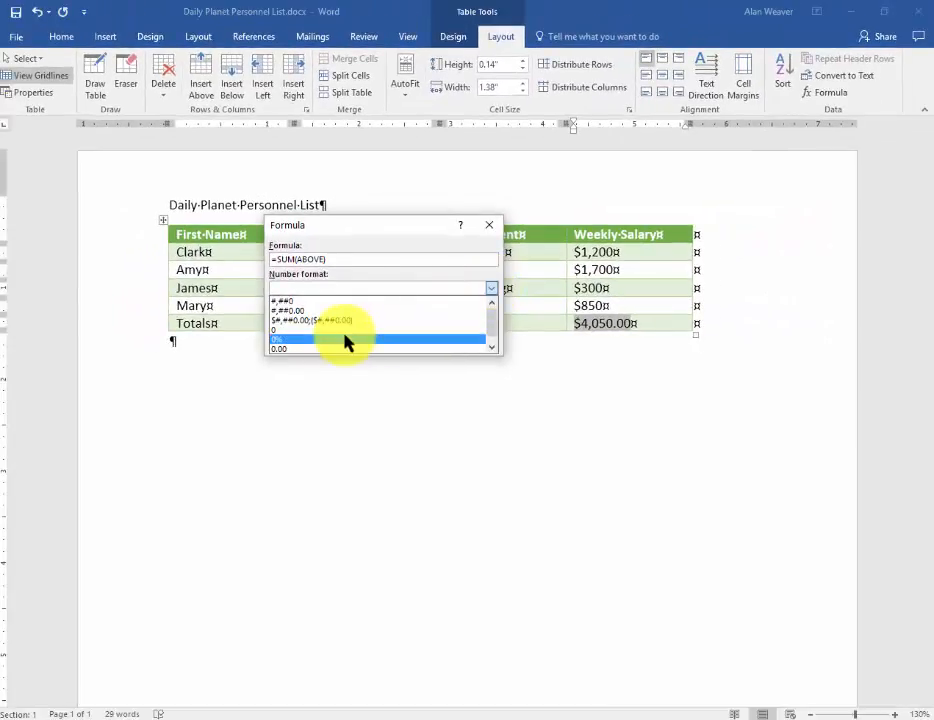
{"action": "left_click", "coordinate": [340, 320]}
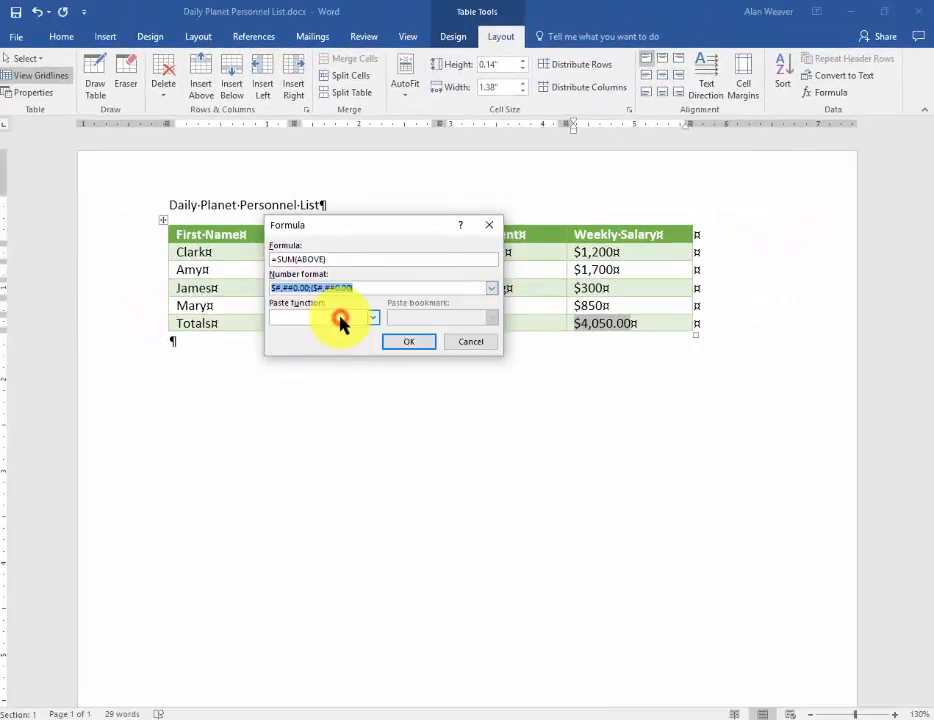
Remove the decimals from the formula's number format so it reads $#,##0;($#,##0), and apply it to the total
{"action": "left_click", "coordinate": [294, 288]}
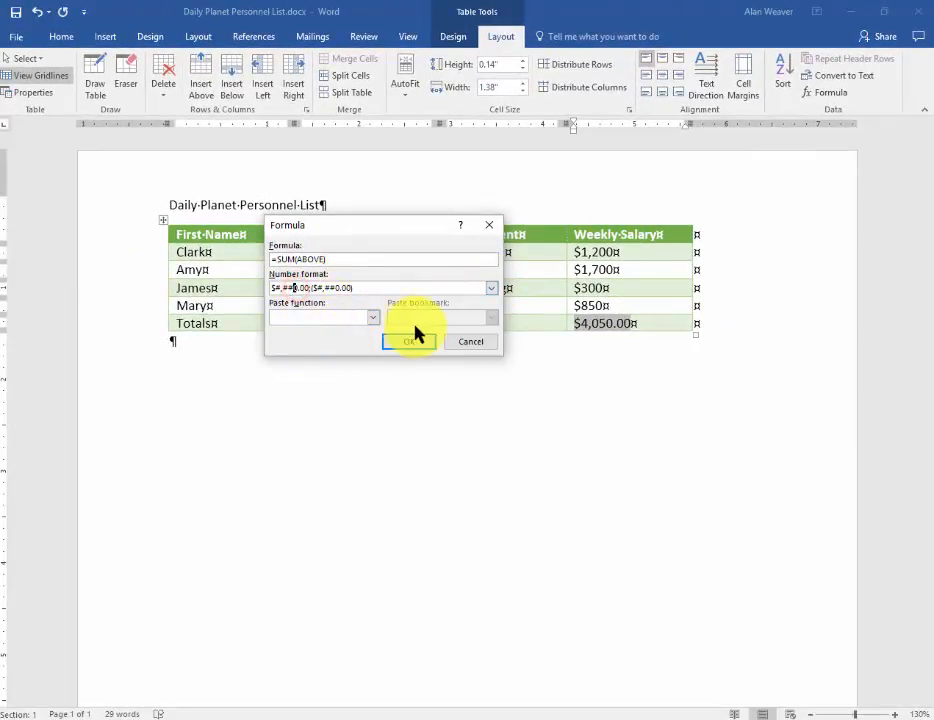
{"action": "key", "text": "Right"}
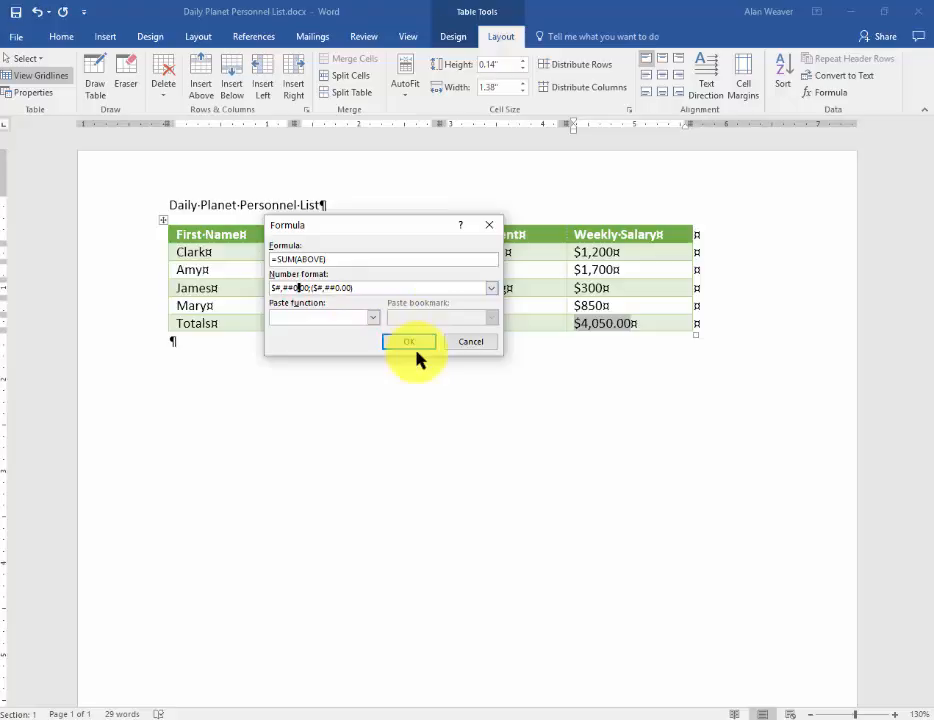
{"action": "key", "text": "Delete"}
{"action": "key", "text": "Delete"}
{"action": "key", "text": "Delete"}
{"action": "key", "text": "Delete"}
{"action": "key", "text": "Delete"}
{"action": "type", "text": ";("}
{"action": "key", "text": "Right"}
{"action": "key", "text": "Right"}
{"action": "key", "text": "Right"}
{"action": "key", "text": "Right"}
{"action": "key", "text": "Right"}
{"action": "key", "text": "Right"}
{"action": "key", "text": "Delete"}
{"action": "key", "text": "Delete"}
{"action": "key", "text": "Delete"}
{"action": "left_click", "coordinate": [412, 344]}
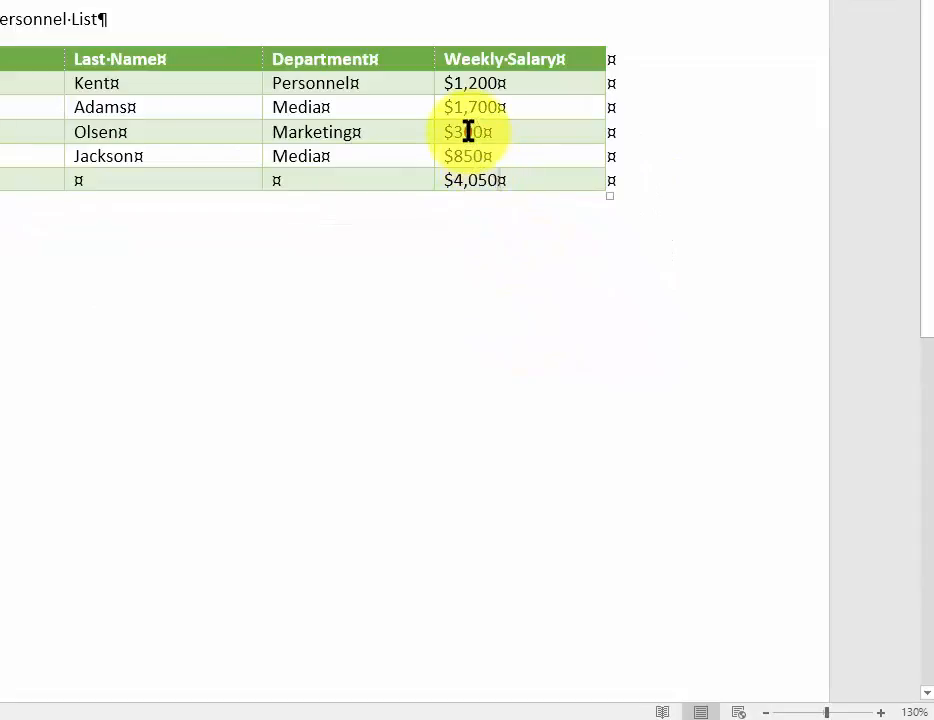
Change the Marketing employee's weekly salary to $600 and update the total field in the last row
{"action": "double_click", "coordinate": [468, 131]}
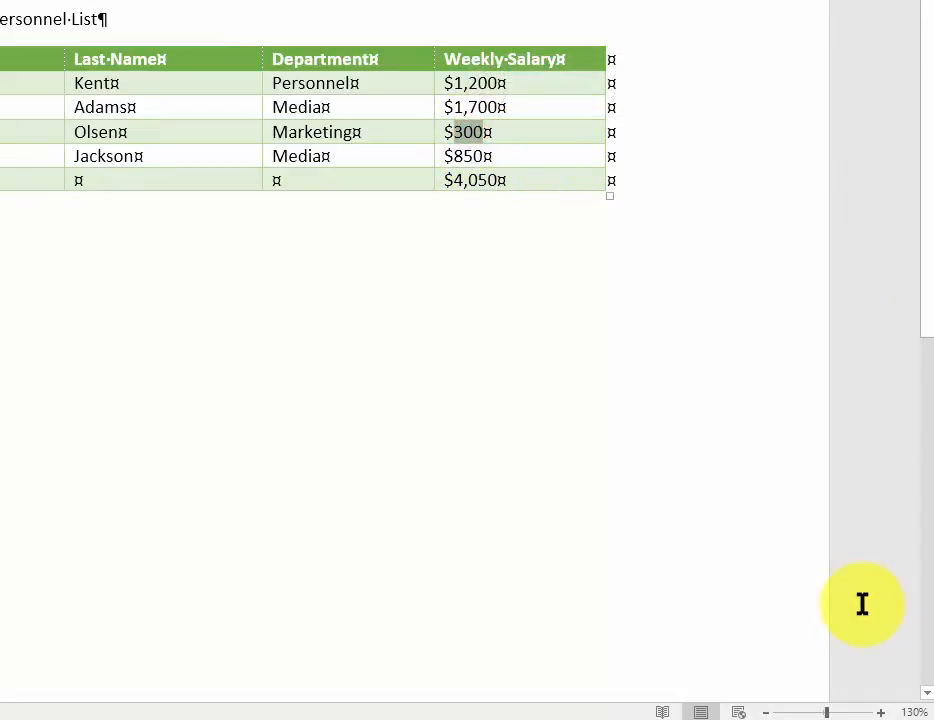
{"action": "type", "text": "600"}
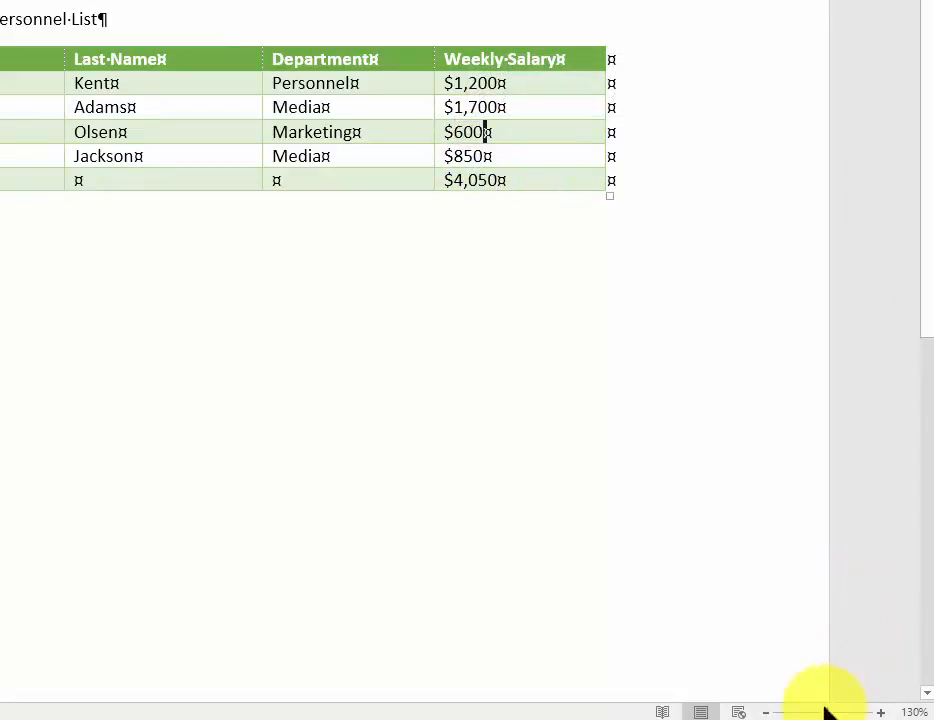
{"action": "left_click", "coordinate": [475, 182]}
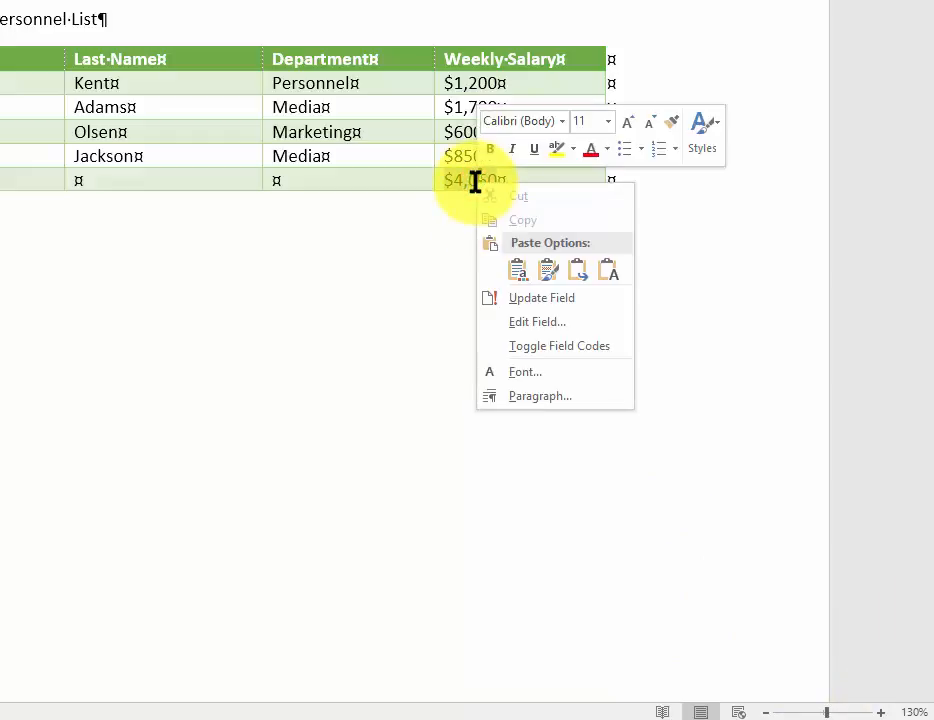
{"action": "left_click", "coordinate": [537, 300]}
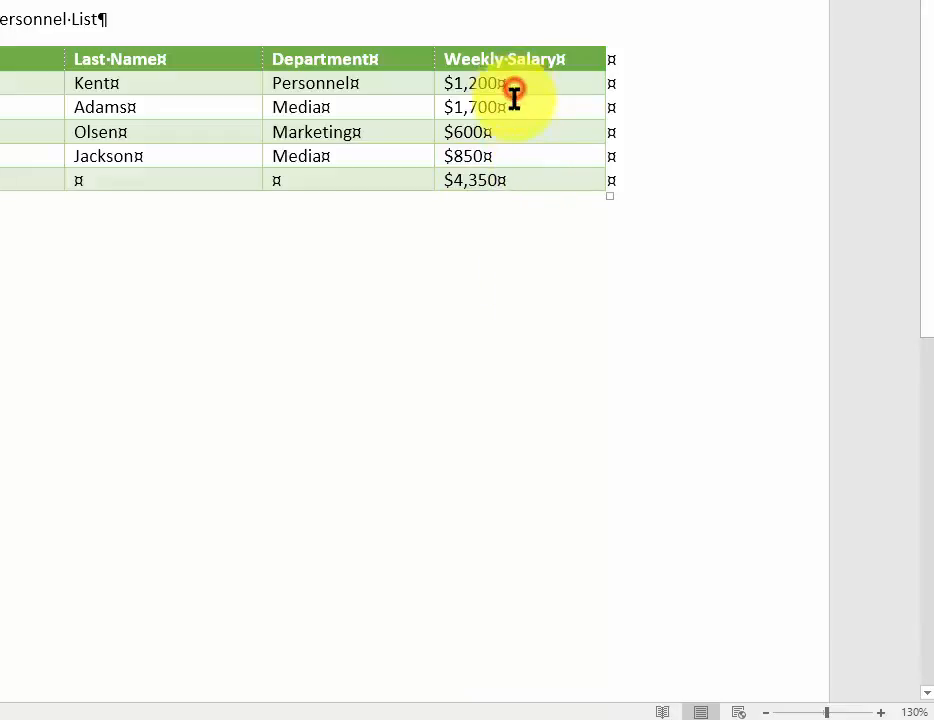
Right-align all the Weekly Salary amounts below the header, including the total
{"action": "left_click_drag", "start_coordinate": [513, 93], "coordinate": [520, 180]}
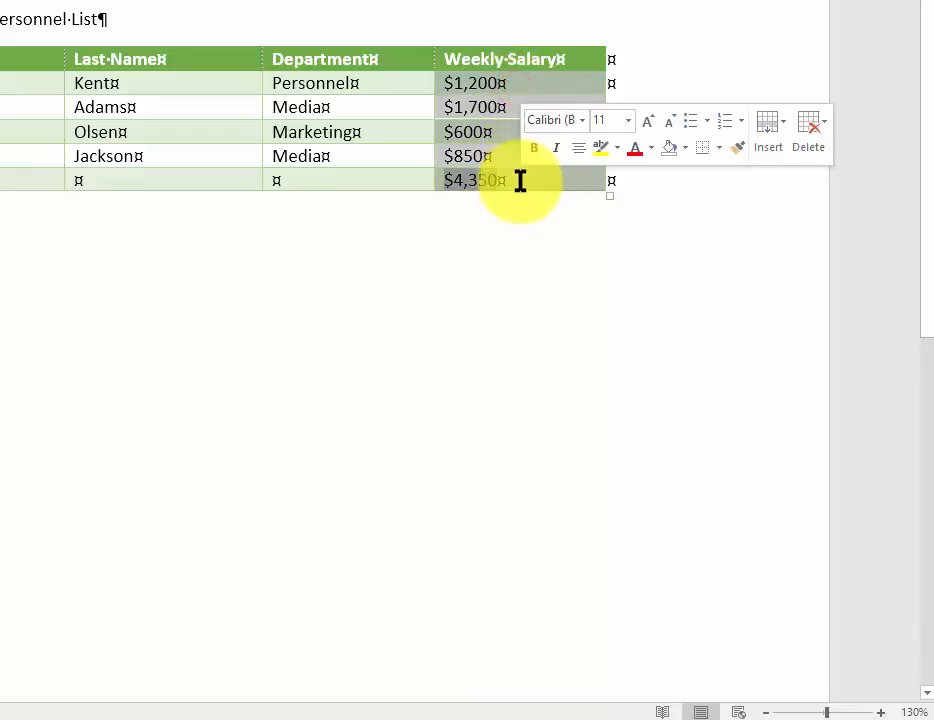
{"action": "key", "text": "ctrl+r"}
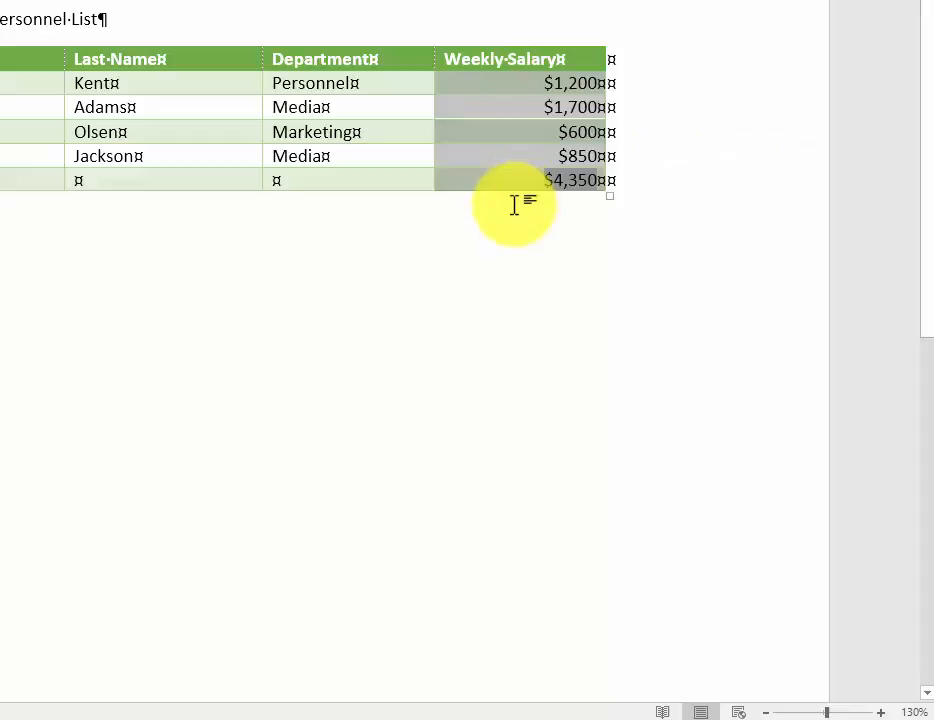
{"action": "left_click", "coordinate": [475, 129]}
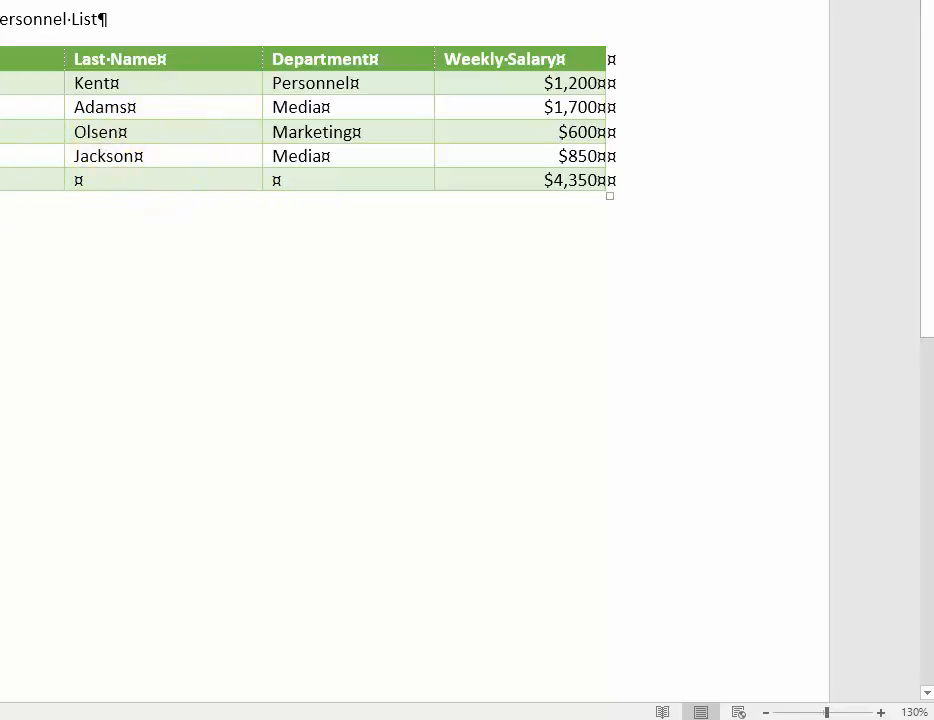
Delete the Media employee's row with the $1,700 salary and update the total field in the Totals row
{"action": "left_click", "coordinate": [2, 107]}
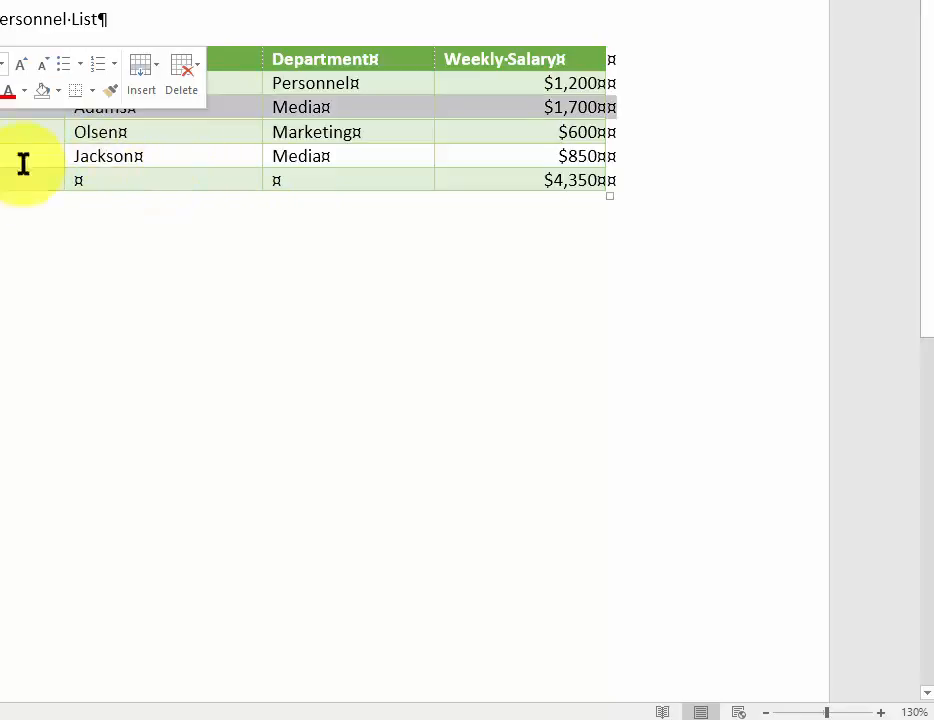
{"action": "right_click", "coordinate": [213, 112]}
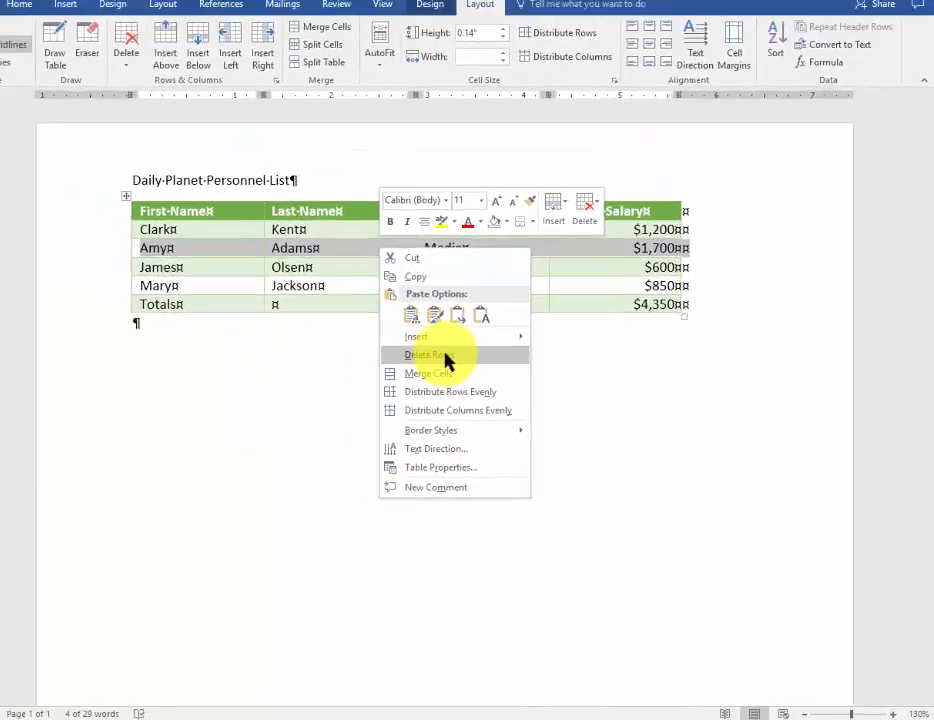
{"action": "left_click", "coordinate": [447, 357]}
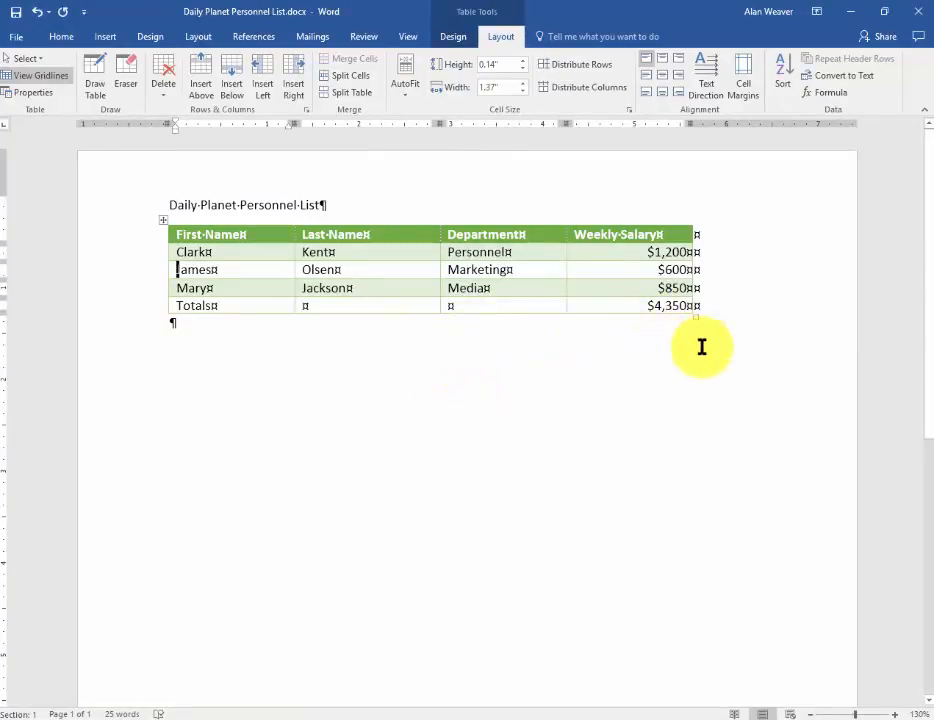
{"action": "left_click", "coordinate": [674, 309]}
{"action": "right_click", "coordinate": [674, 309]}
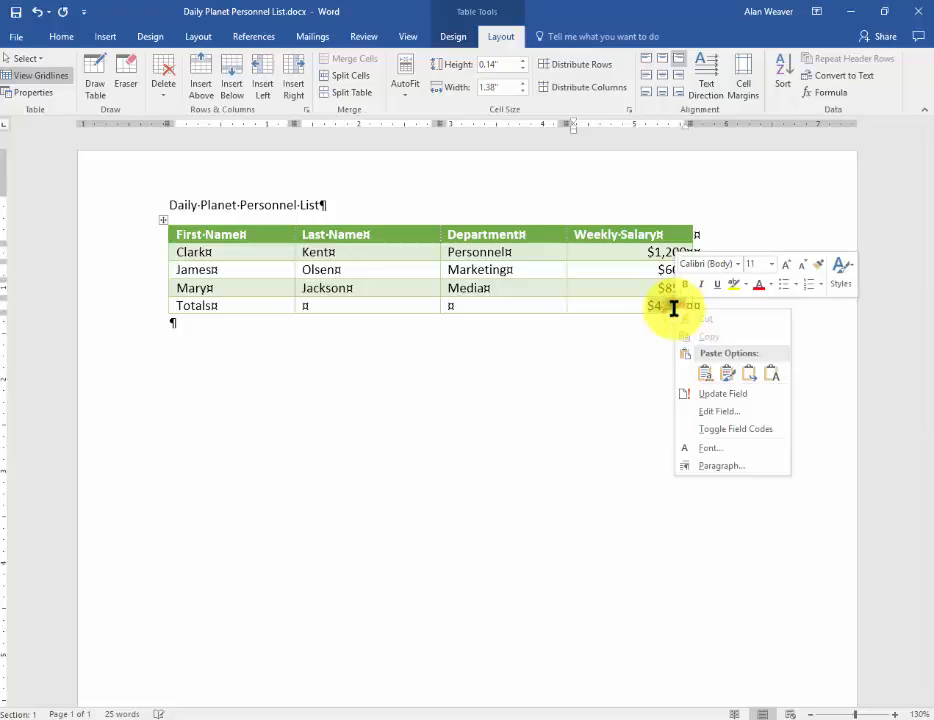
{"action": "left_click", "coordinate": [731, 401]}
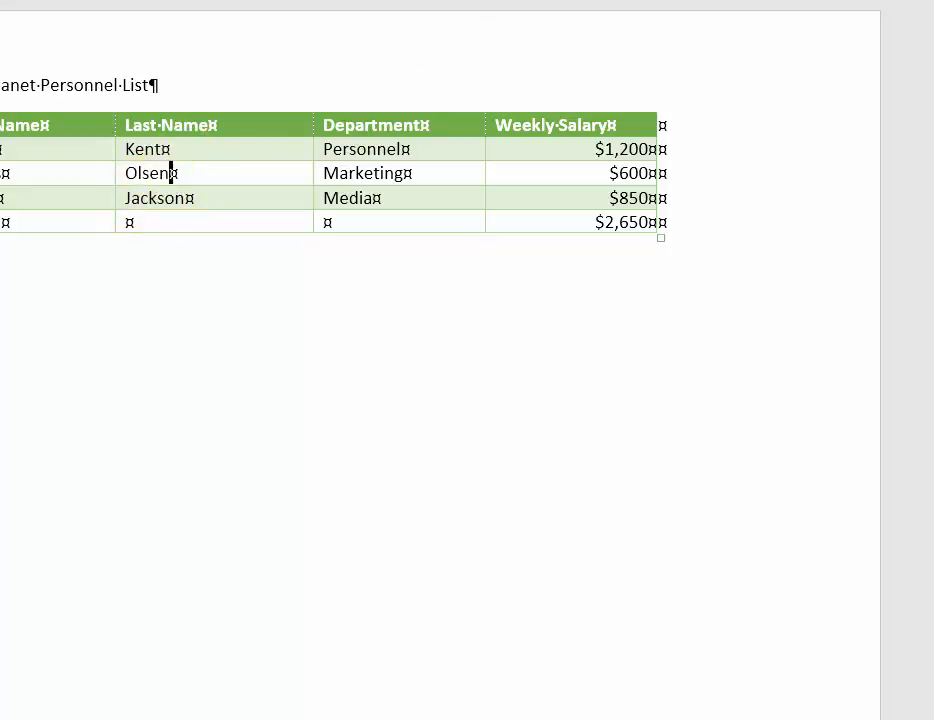
Try sorting the whole table by Last Name in ascending order with a header row, and undo the sort
{"action": "left_click", "coordinate": [775, 0]}
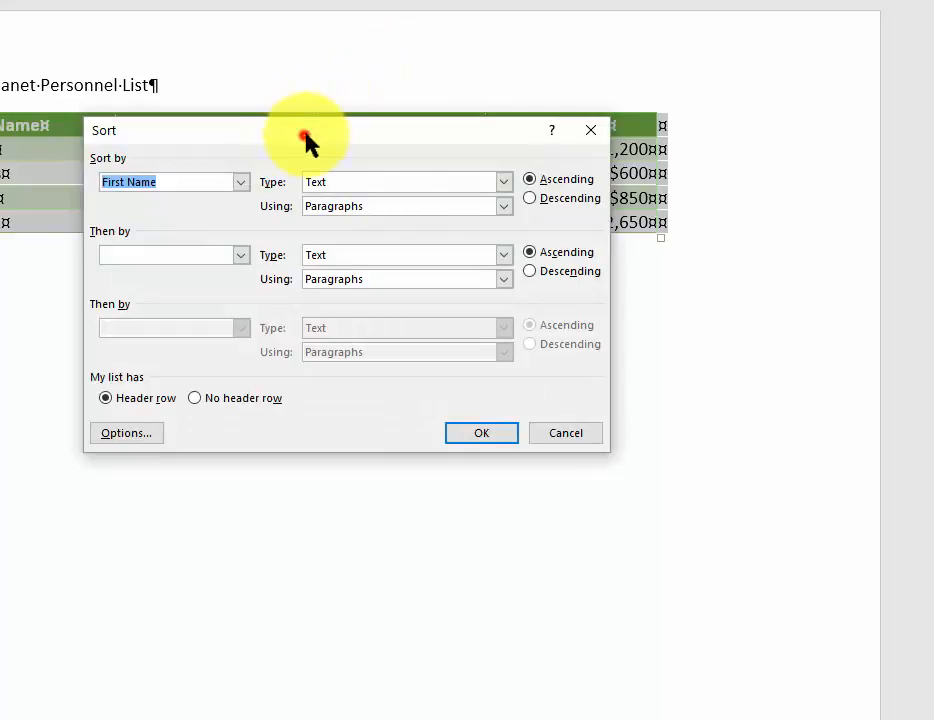
{"action": "left_click_drag", "start_coordinate": [305, 138], "coordinate": [478, 293]}
{"action": "left_click", "coordinate": [433, 328]}
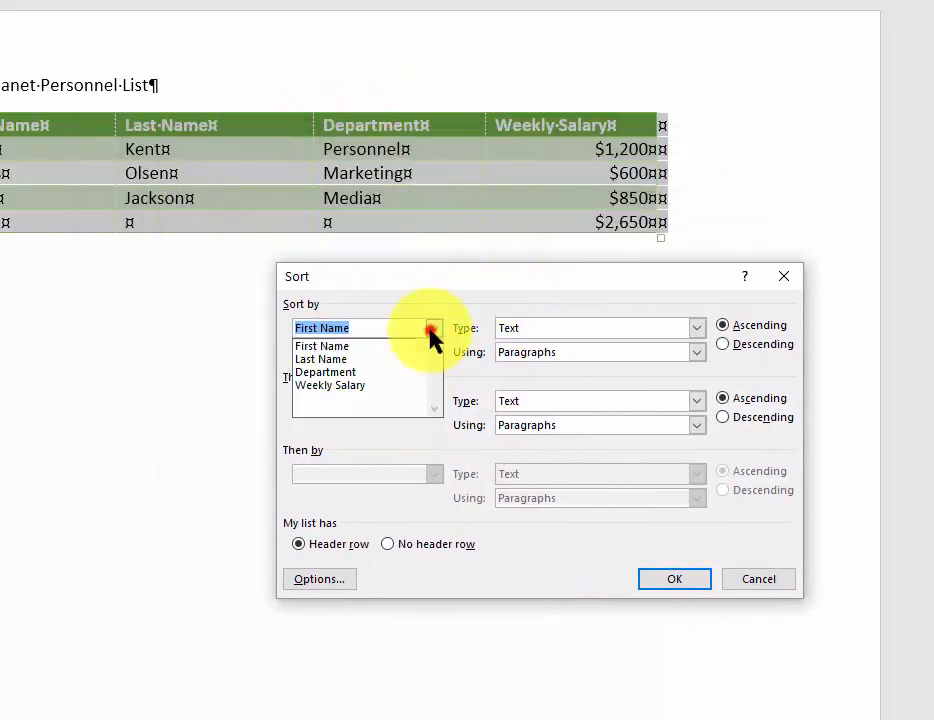
{"action": "left_click", "coordinate": [385, 360]}
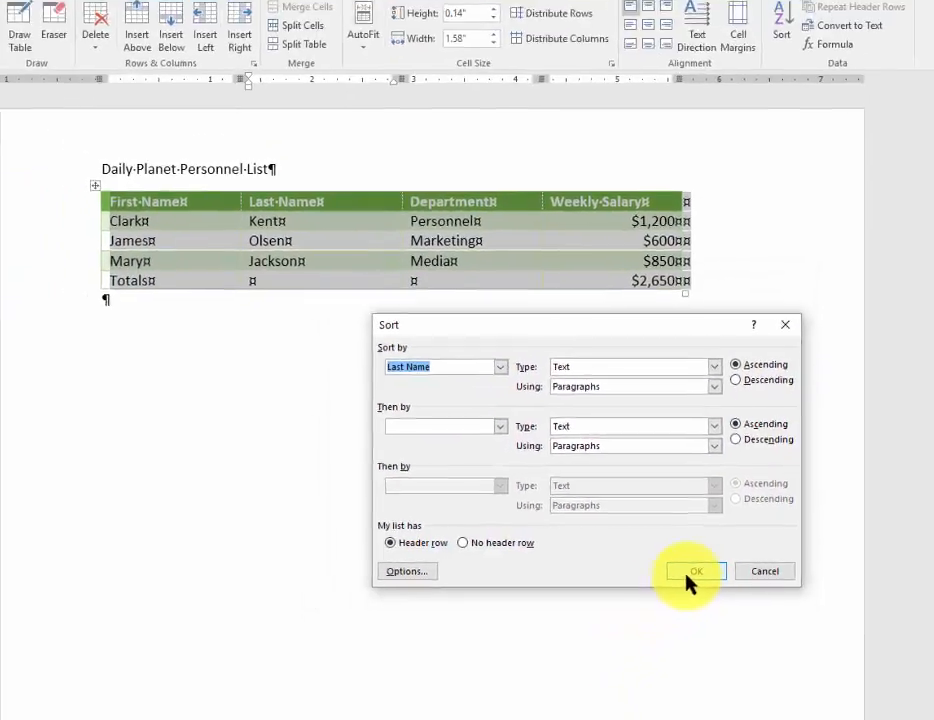
{"action": "left_click", "coordinate": [674, 579]}
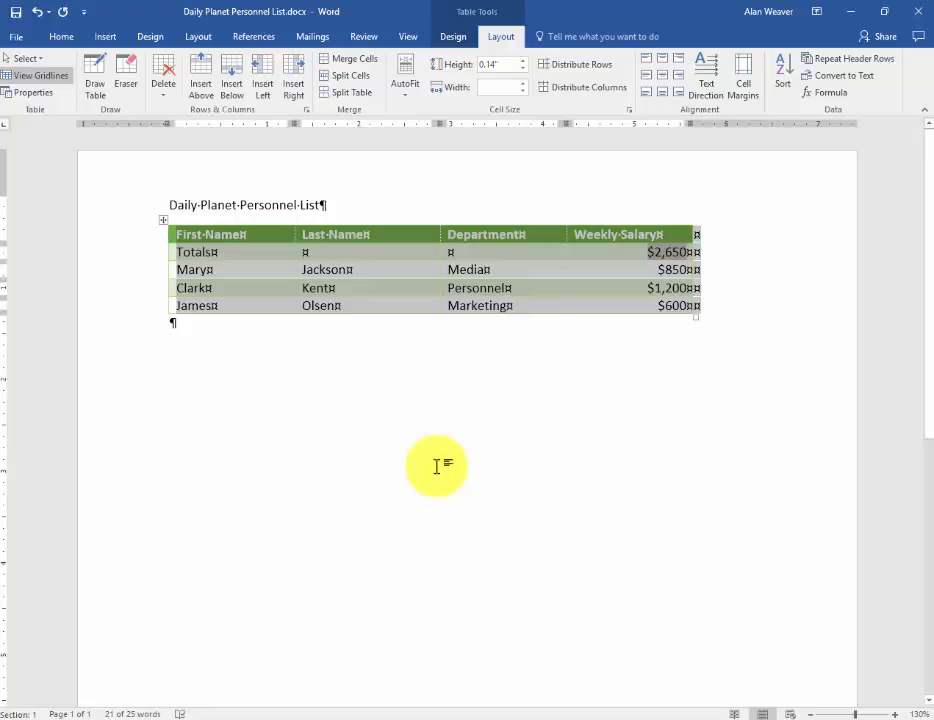
{"action": "key", "text": "ctrl+z"}
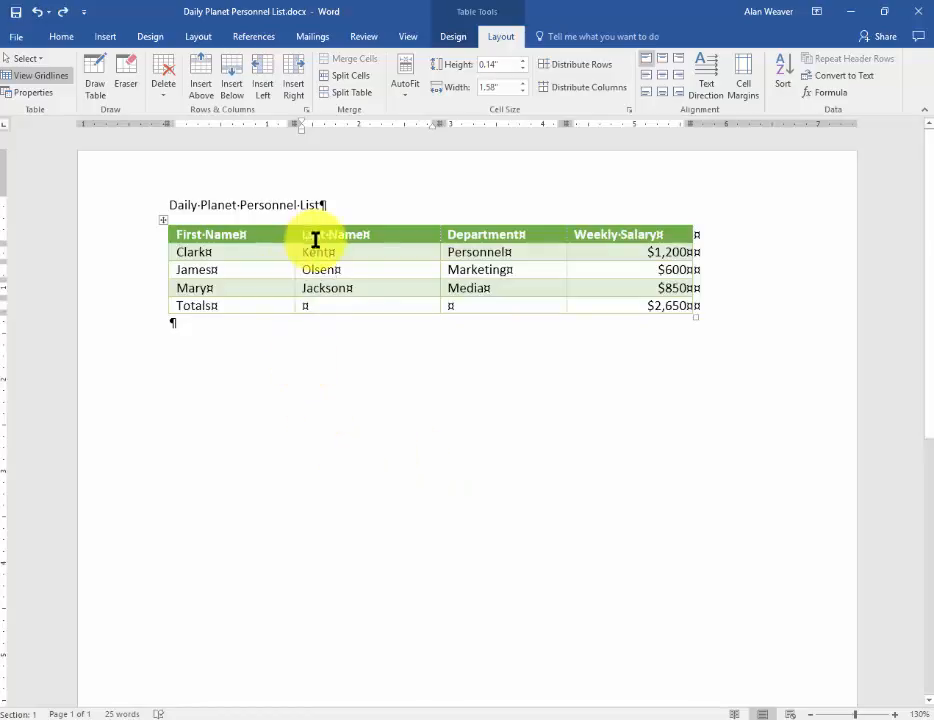
Sort only the three employee rows, without the header and Totals rows, by Column 2 as text in ascending order
{"action": "left_click_drag", "start_coordinate": [229, 277], "coordinate": [583, 311]}
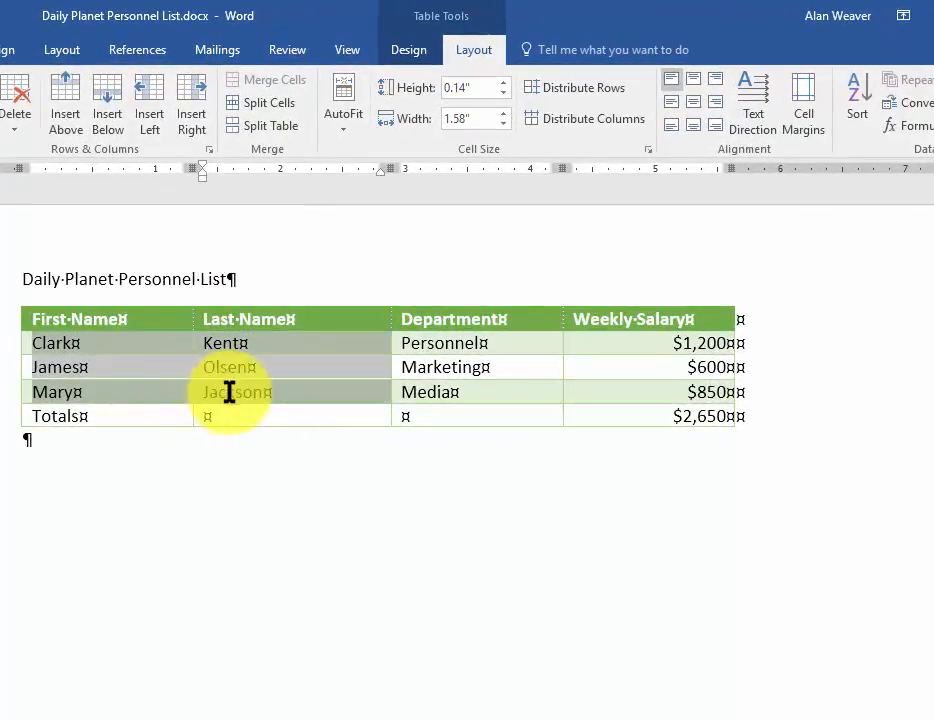
{"action": "left_click_drag", "start_coordinate": [584, 390], "coordinate": [652, 390]}
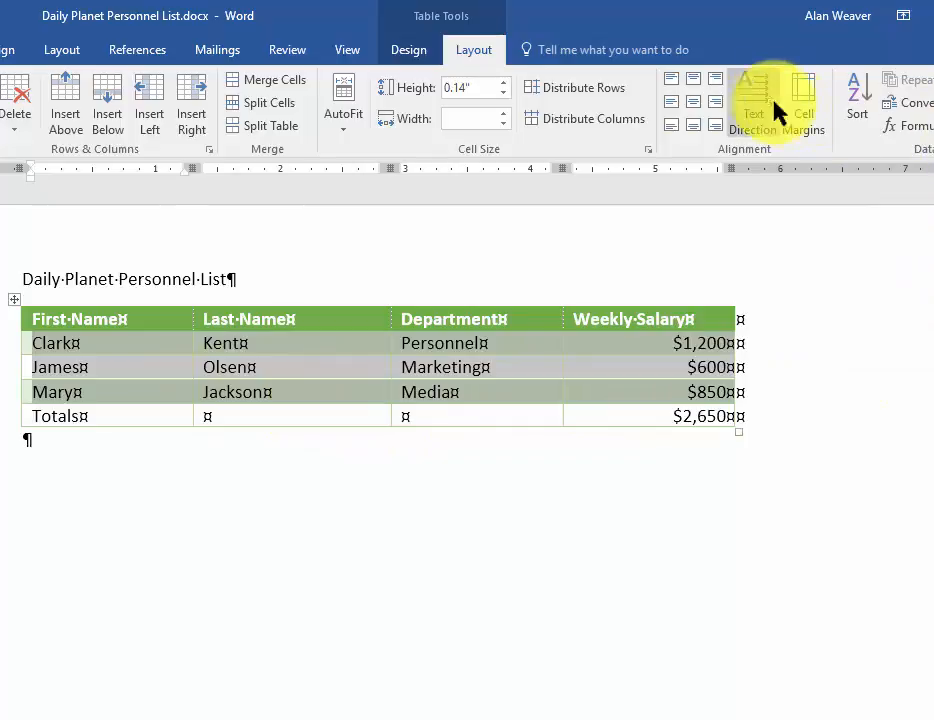
{"action": "left_click", "coordinate": [859, 100]}
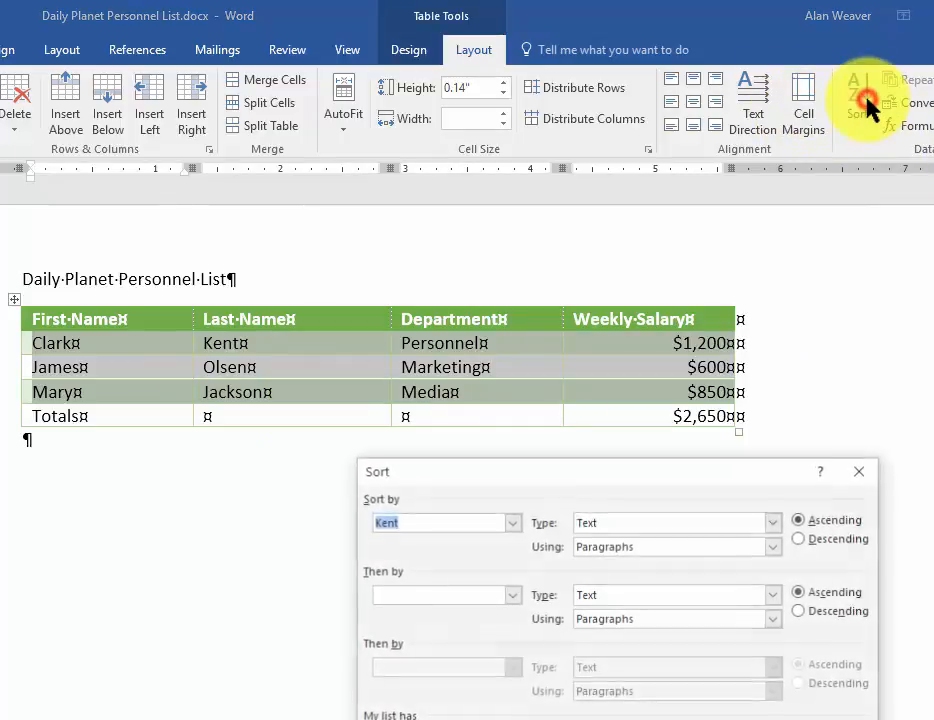
{"action": "left_click", "coordinate": [512, 524]}
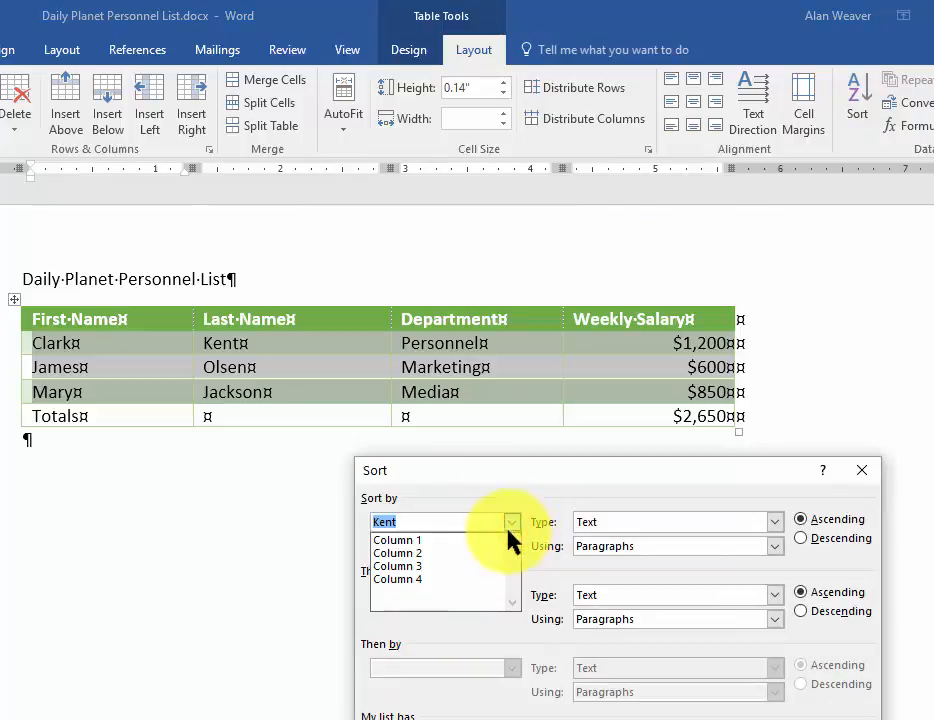
{"action": "left_click", "coordinate": [413, 553]}
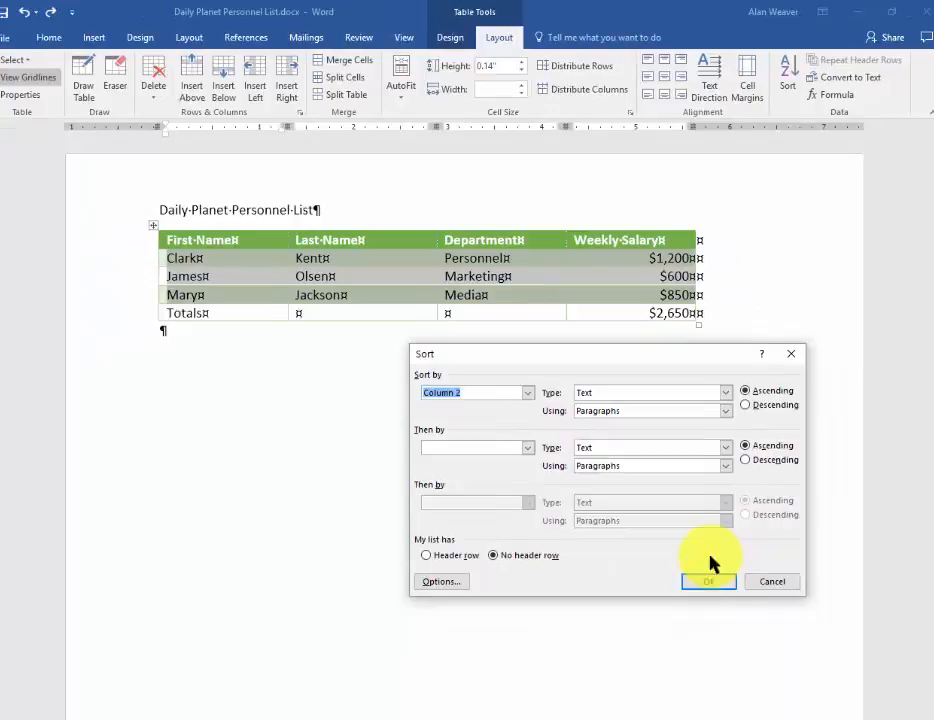
{"action": "left_click", "coordinate": [700, 581]}
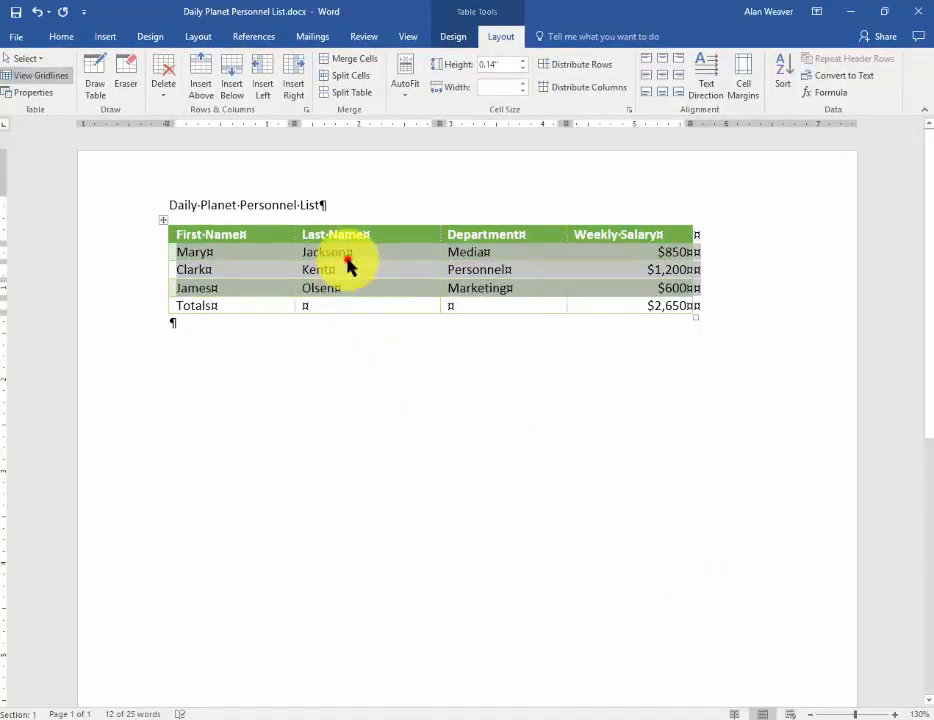
Insert a blank row above the column header row of the personnel table
{"action": "left_click", "coordinate": [350, 266]}
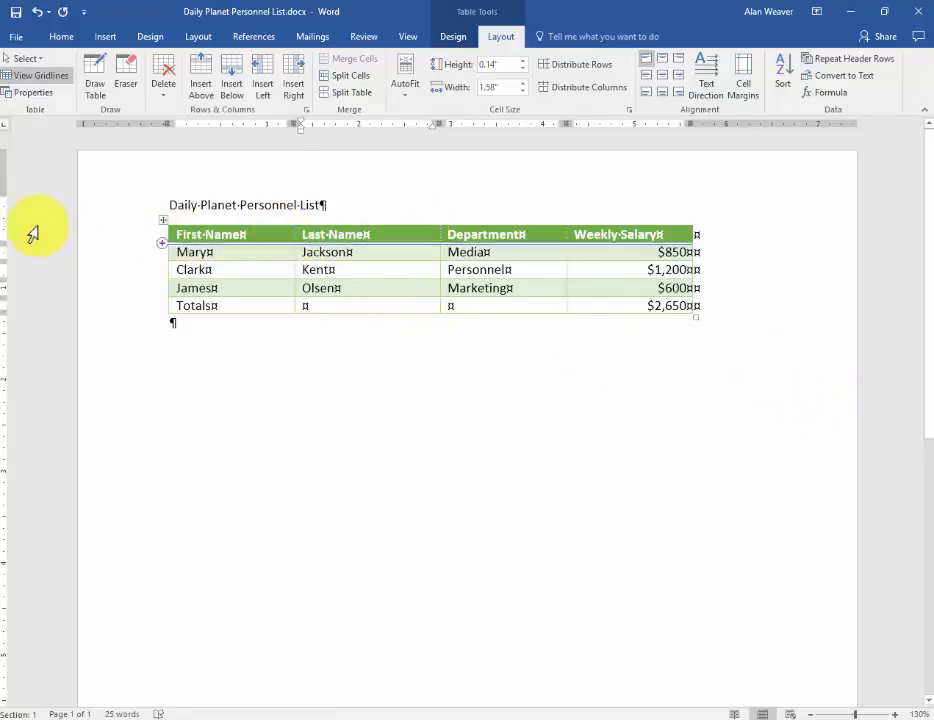
{"action": "right_click", "coordinate": [256, 236]}
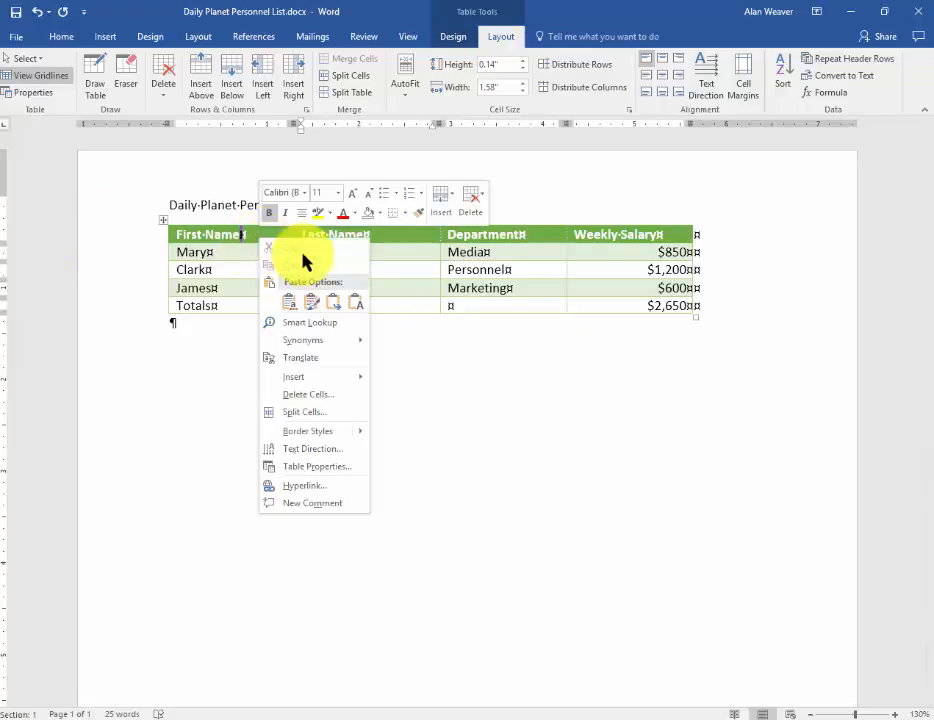
{"action": "left_click", "coordinate": [315, 376]}
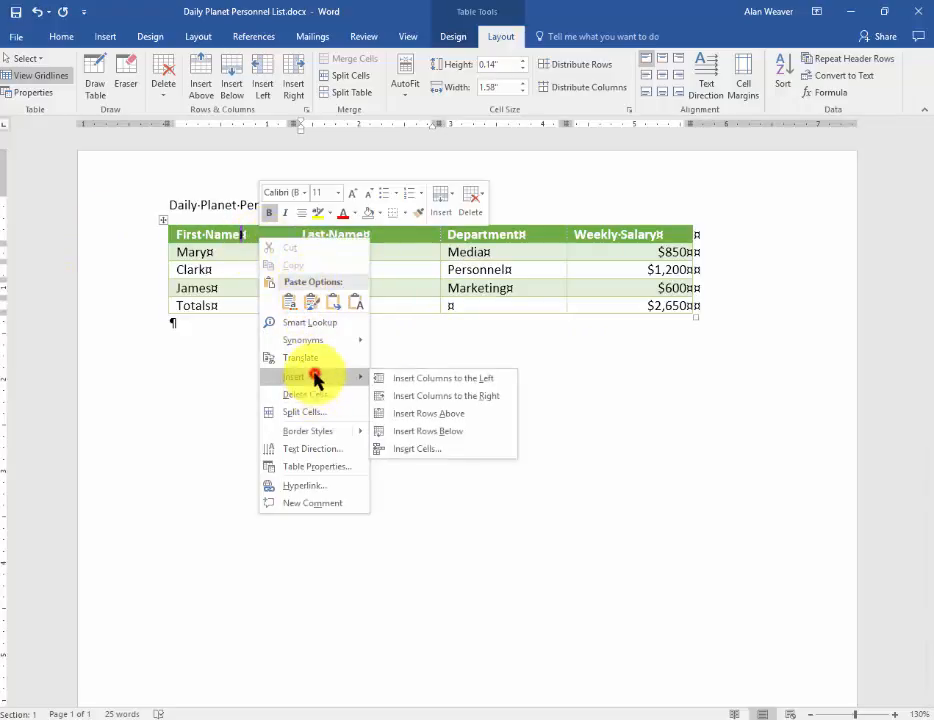
{"action": "left_click", "coordinate": [428, 413]}
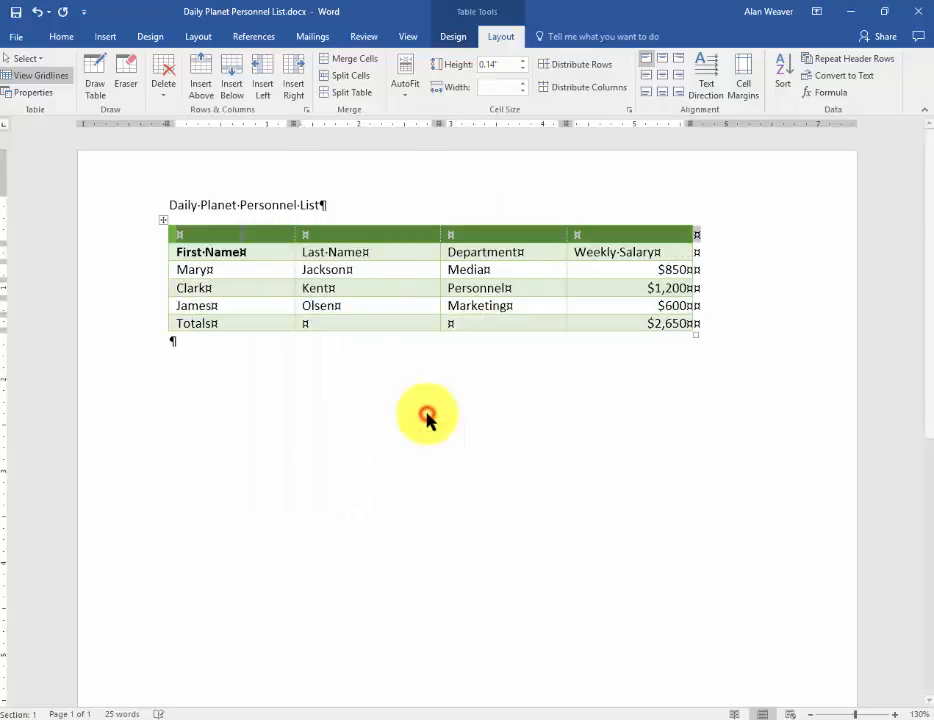
{"action": "left_click", "coordinate": [365, 280]}
Move the "Daily Planet Personnel List" title from above the table into the first cell of the blank row
{"action": "left_click", "coordinate": [321, 201]}
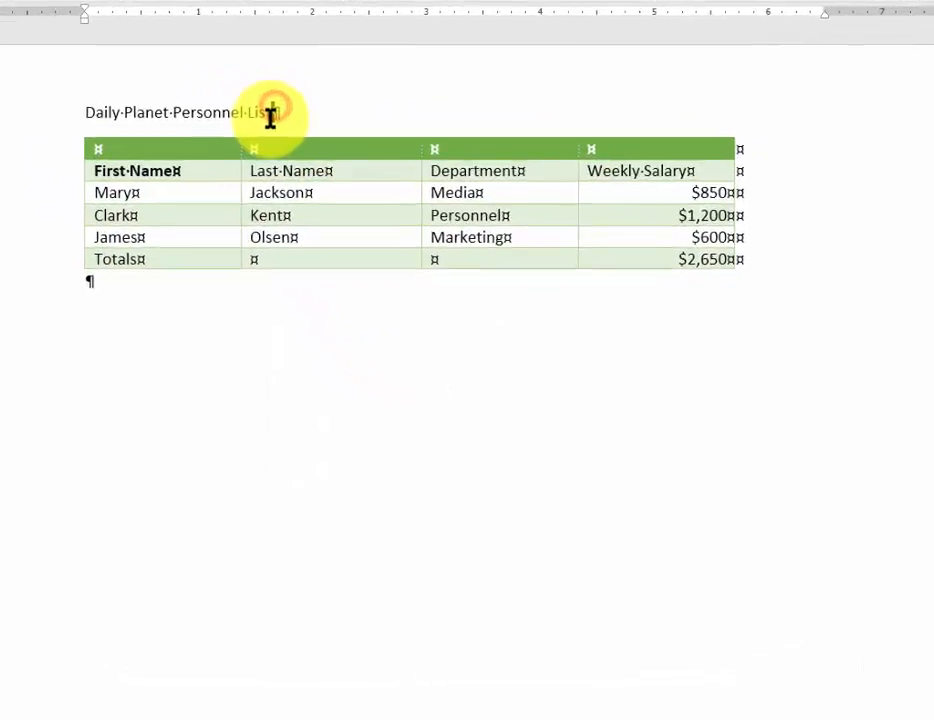
{"action": "left_click_drag", "start_coordinate": [270, 115], "coordinate": [103, 112]}
{"action": "key", "text": "ctrl+x"}
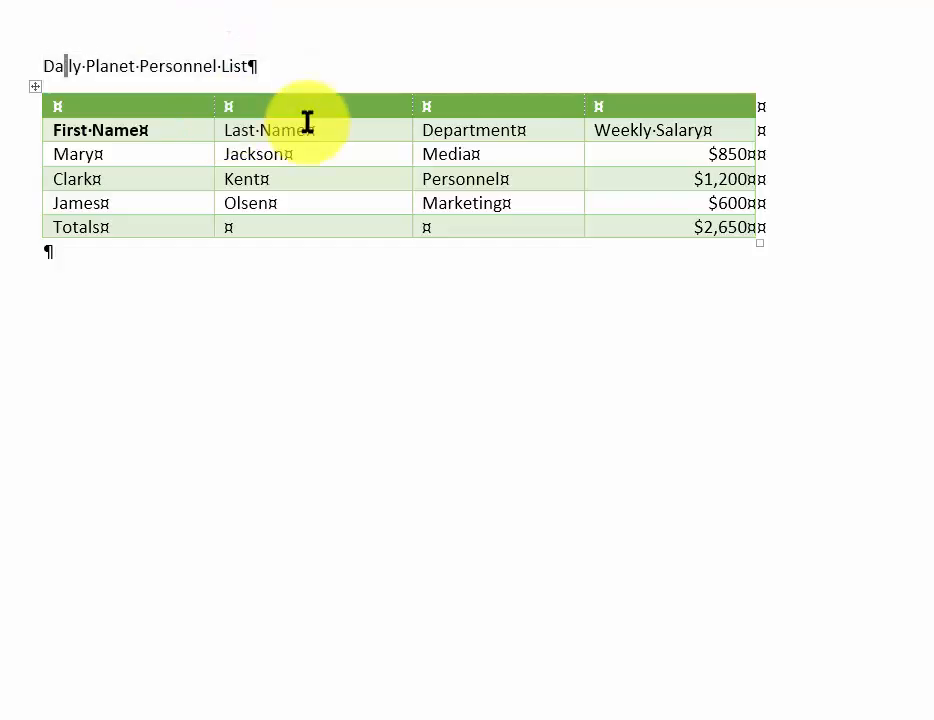
{"action": "key", "text": "shift+End"}
{"action": "key", "text": "shift+Left"}
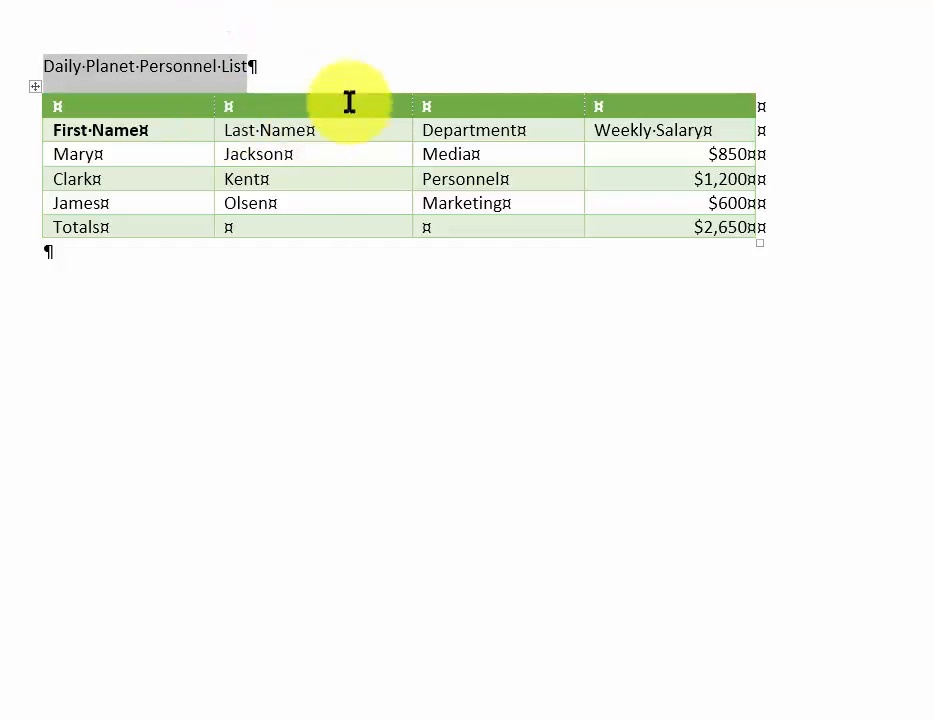
{"action": "left_click_drag", "start_coordinate": [165, 72], "coordinate": [121, 108]}
{"action": "left_click", "coordinate": [165, 105]}
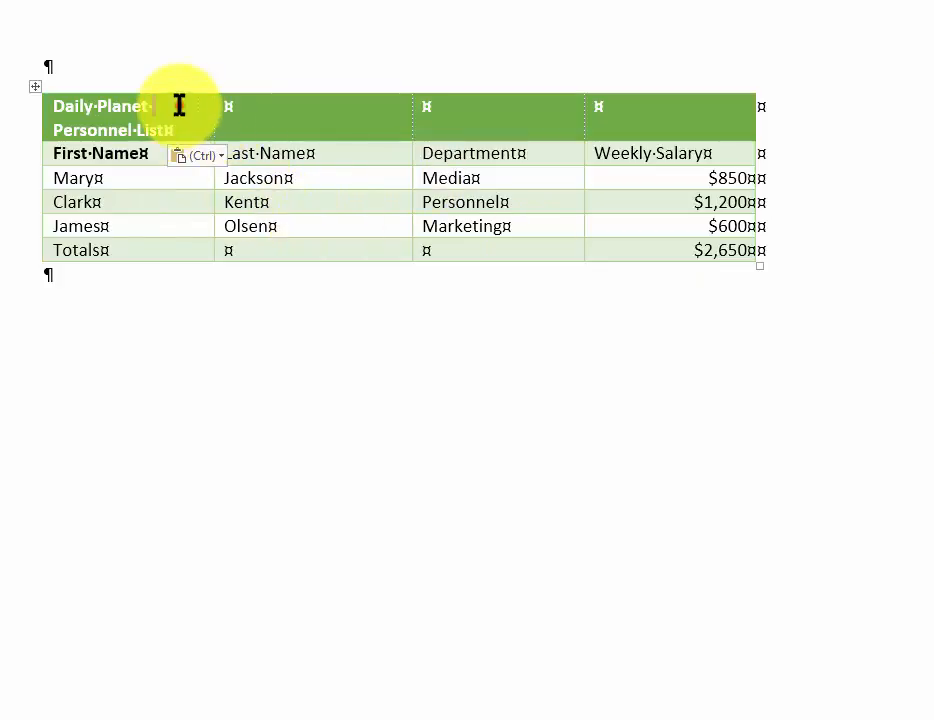
Merge all cells of the title row into one and center the title in it
{"action": "mouse_move", "coordinate": [181, 104]}
{"action": "left_mouse_down"}
{"action": "mouse_move", "coordinate": [346, 123]}
{"action": "mouse_move", "coordinate": [501, 107]}
{"action": "mouse_move", "coordinate": [652, 108]}
{"action": "left_mouse_up"}
{"action": "right_click", "coordinate": [512, 115]}
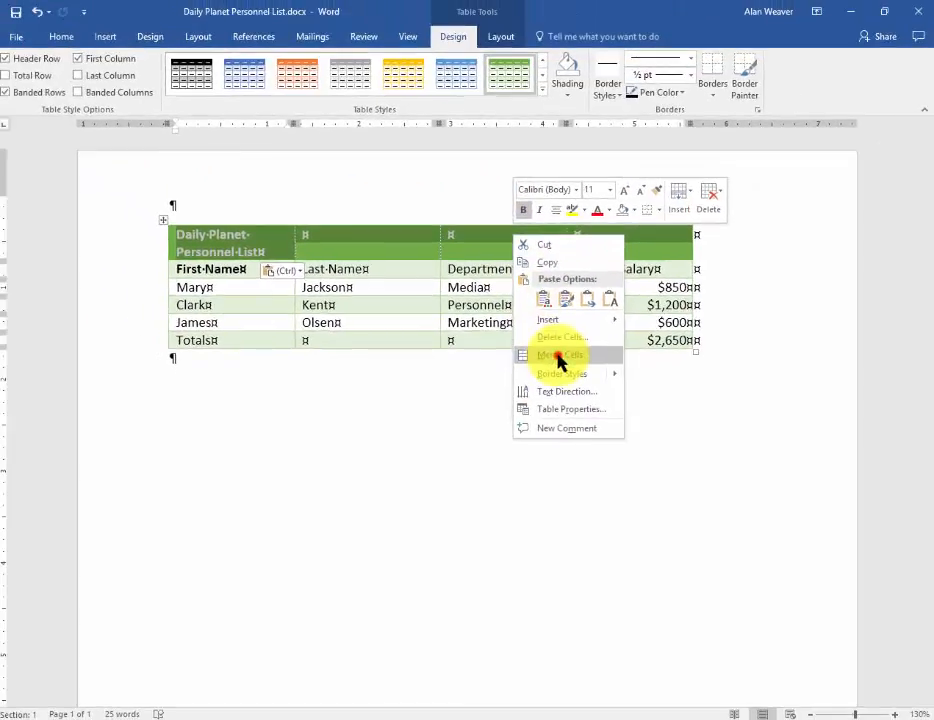
{"action": "left_click", "coordinate": [575, 270]}
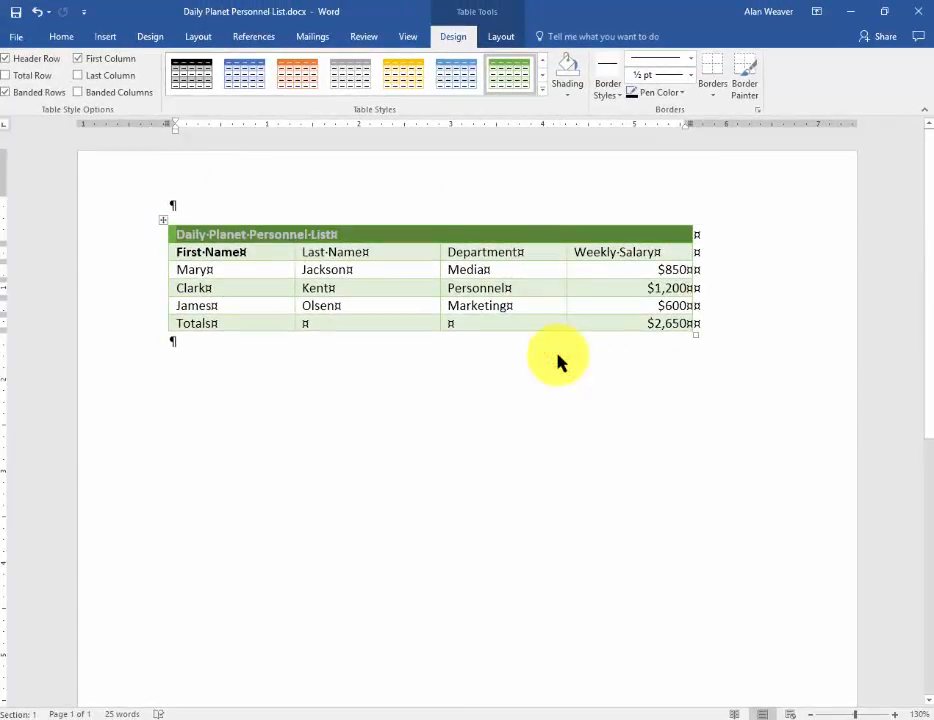
{"action": "key", "text": "ctrl+e"}
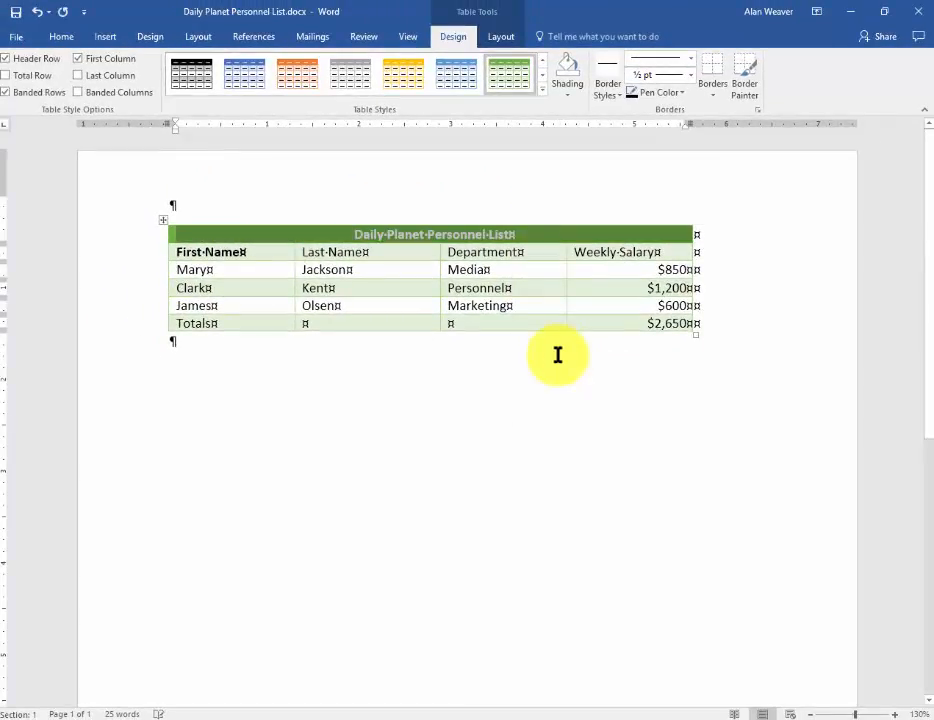
Set the table title's font size to 18
{"action": "right_click", "coordinate": [419, 236]}
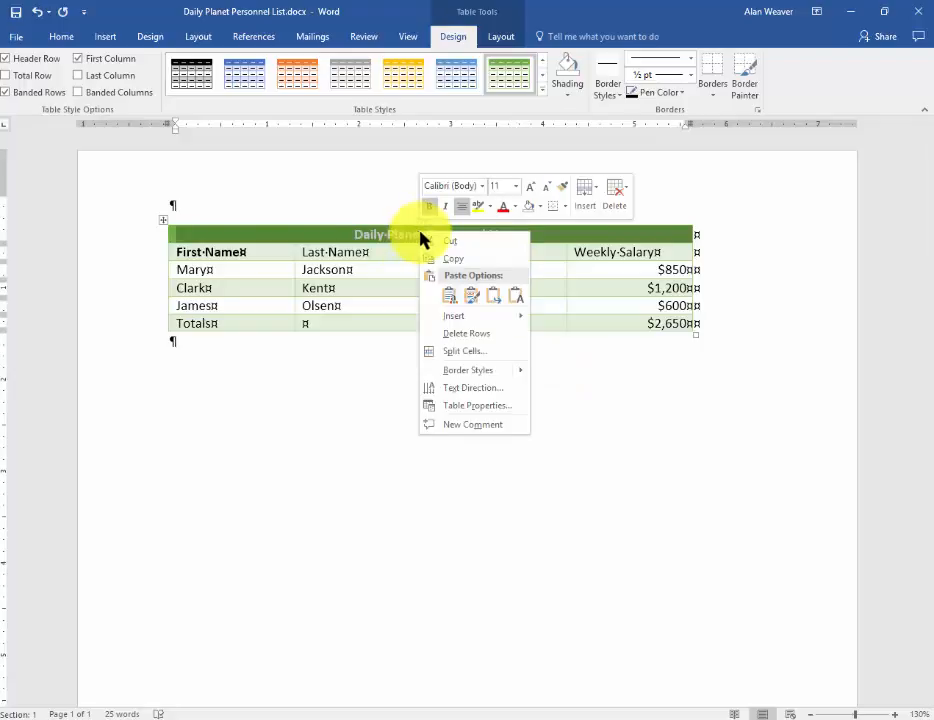
{"action": "left_click", "coordinate": [516, 188]}
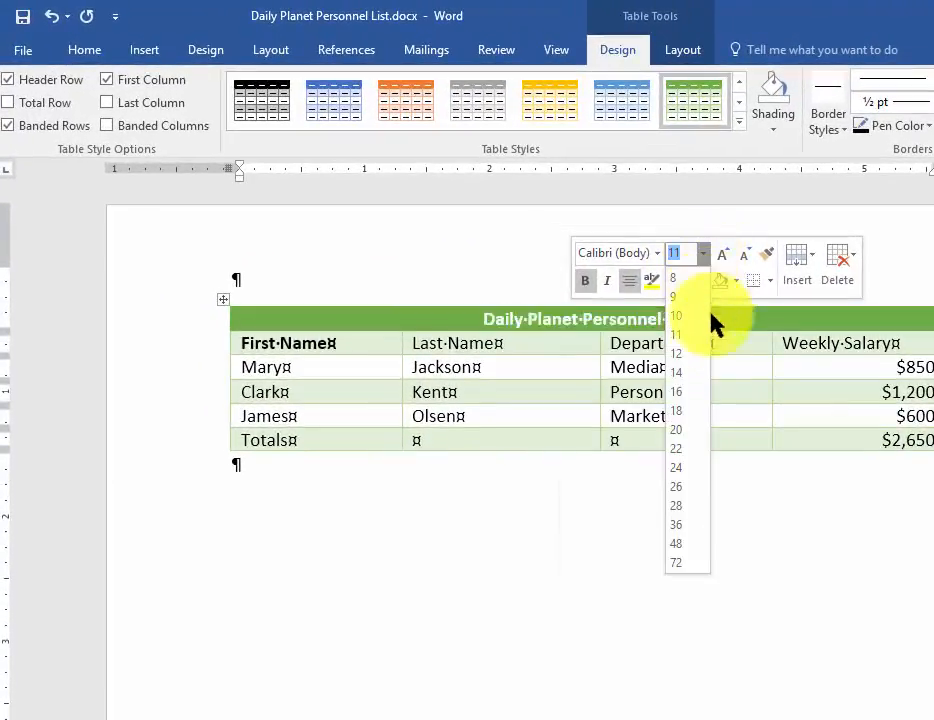
{"action": "left_click", "coordinate": [678, 409]}
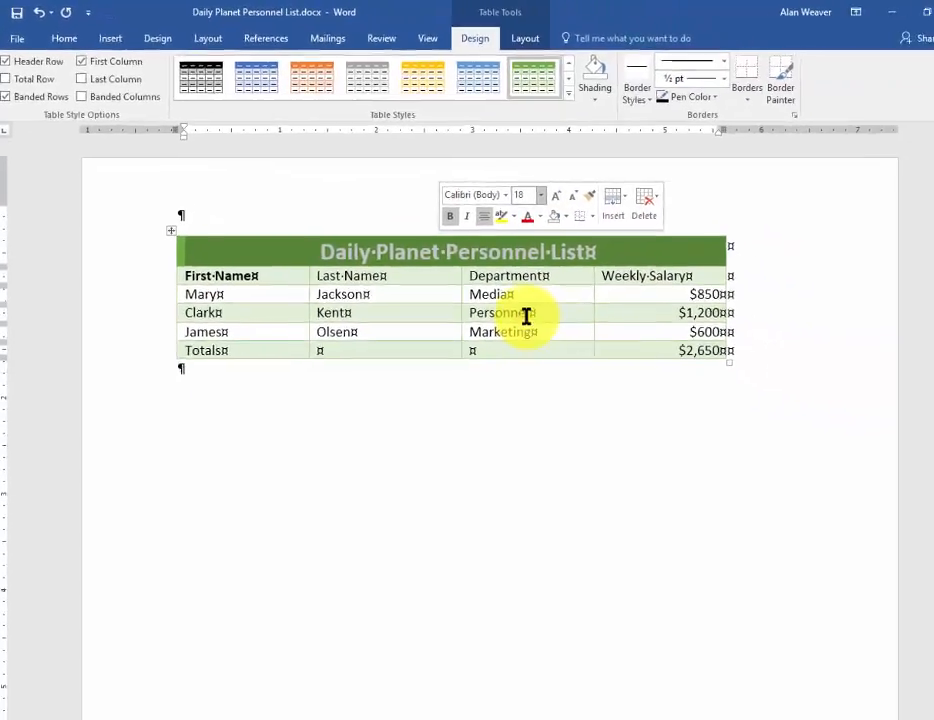
{"action": "left_click", "coordinate": [562, 297]}
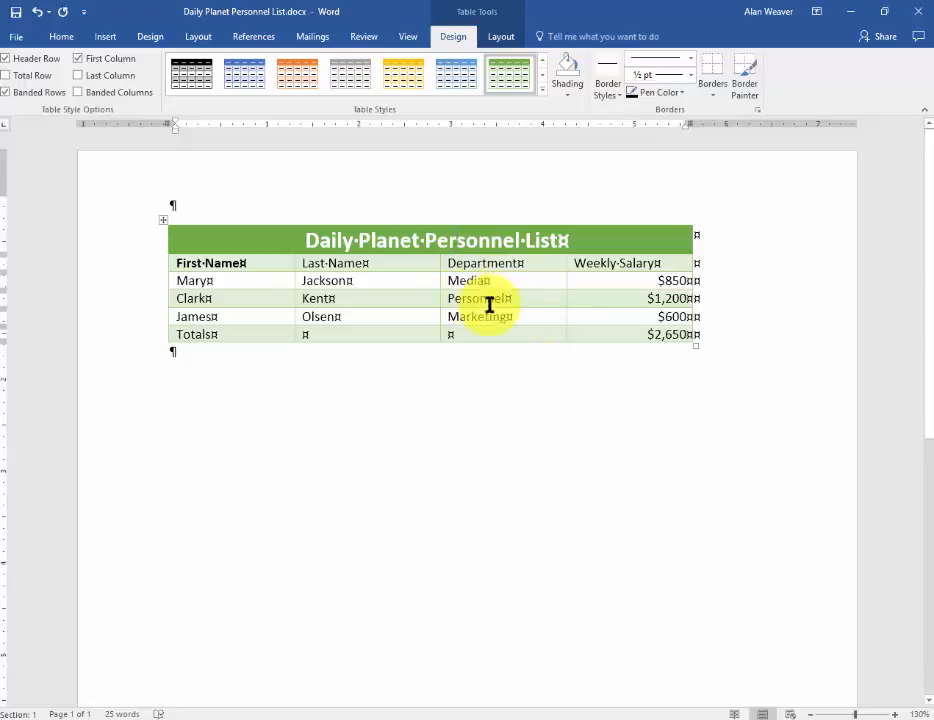
Make the column header row bold and center its text
{"action": "left_click", "coordinate": [117, 266]}
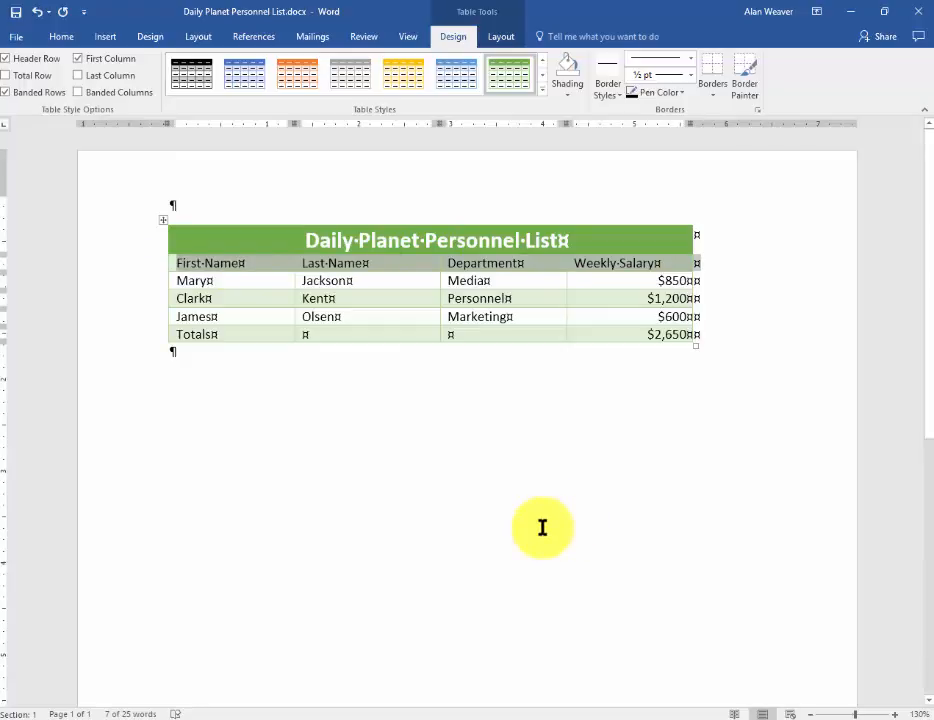
{"action": "key", "text": "ctrl+b"}
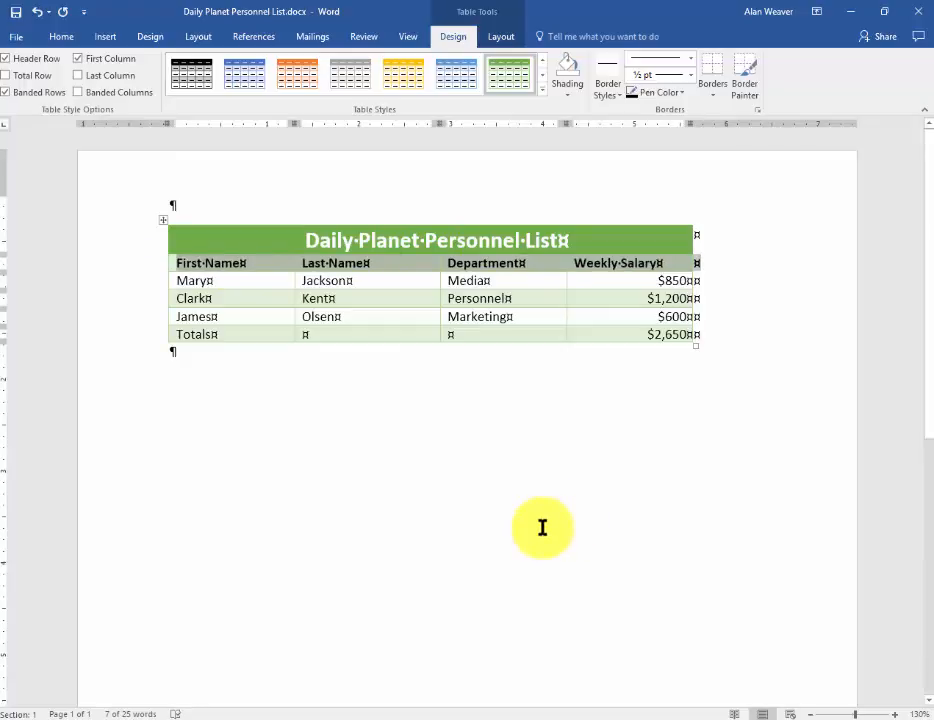
{"action": "key", "text": "ctrl+e"}
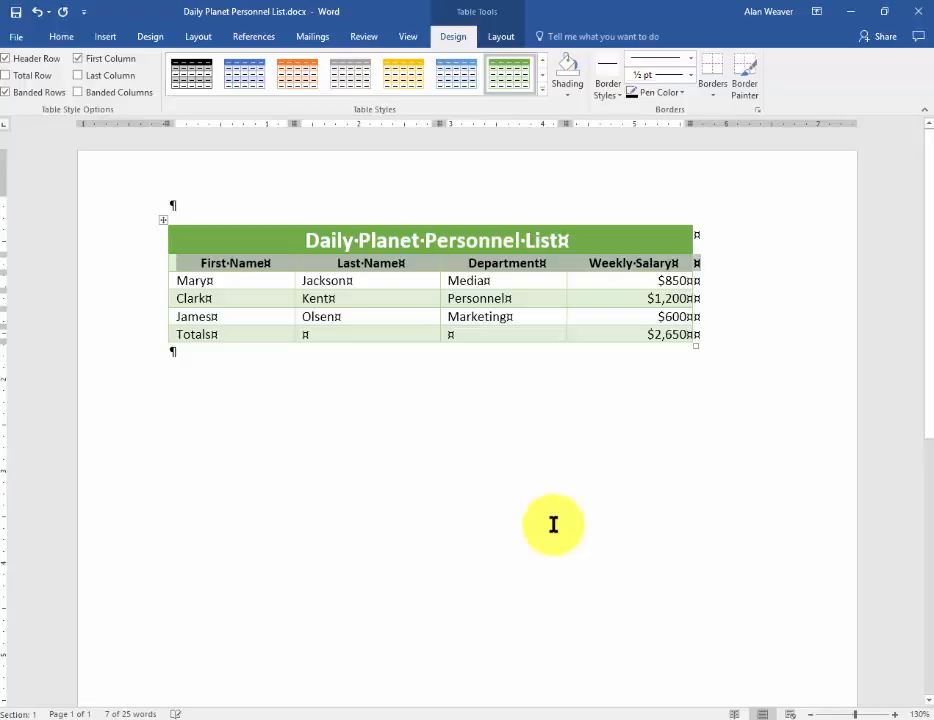
{"action": "left_click", "coordinate": [545, 311]}
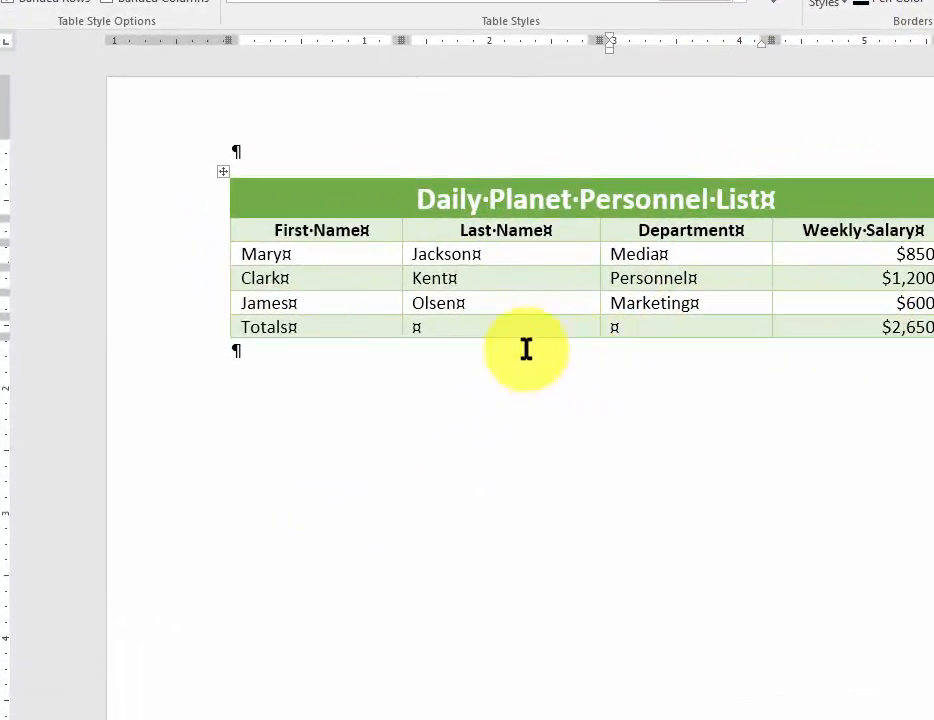
Increase the title row's height to about 0.55 inches
{"action": "left_click_drag", "start_coordinate": [338, 317], "coordinate": [368, 315]}
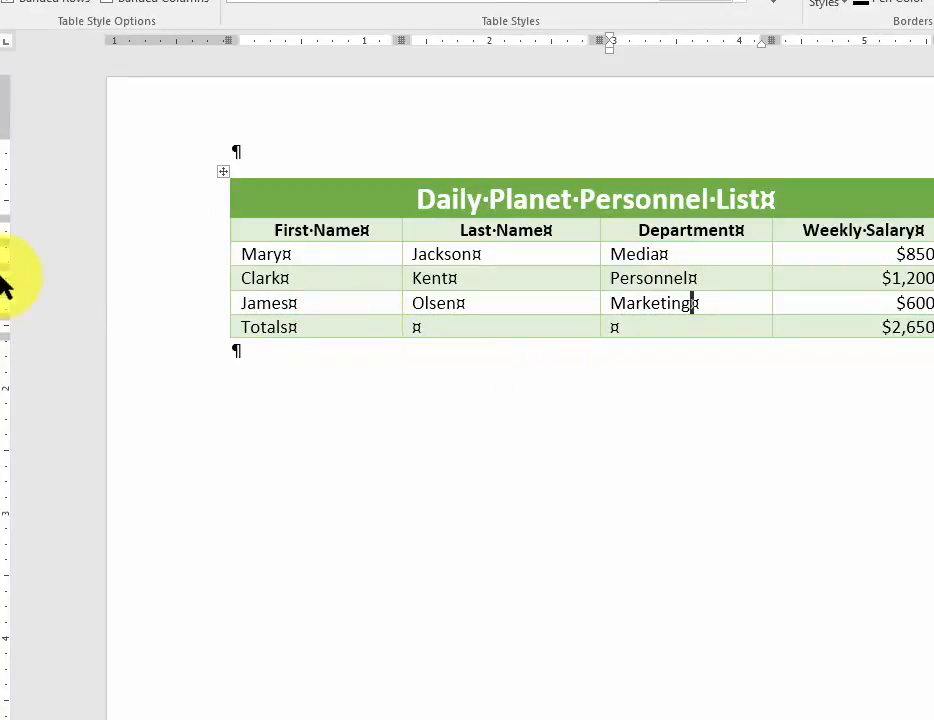
{"action": "left_click", "coordinate": [266, 198]}
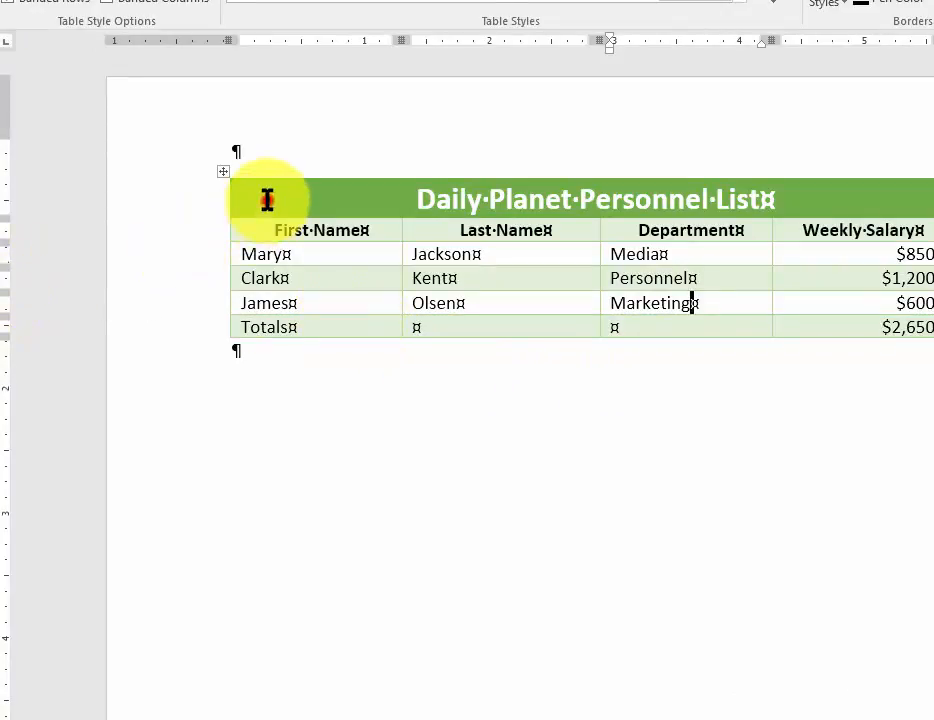
{"action": "left_click", "coordinate": [422, 197]}
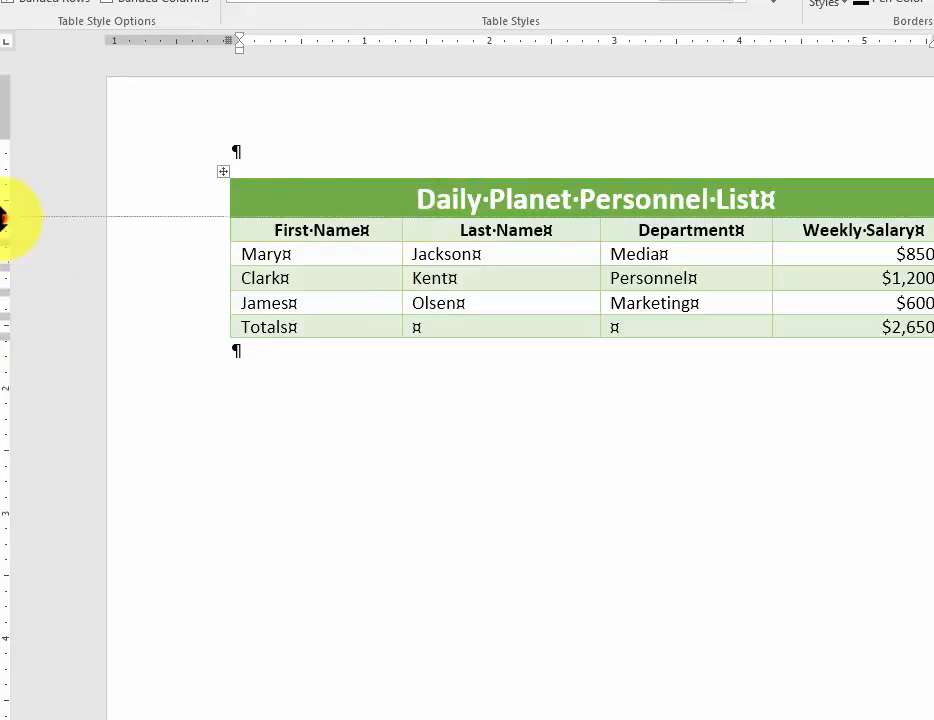
{"action": "left_click_drag", "start_coordinate": [3, 216], "coordinate": [3, 245]}
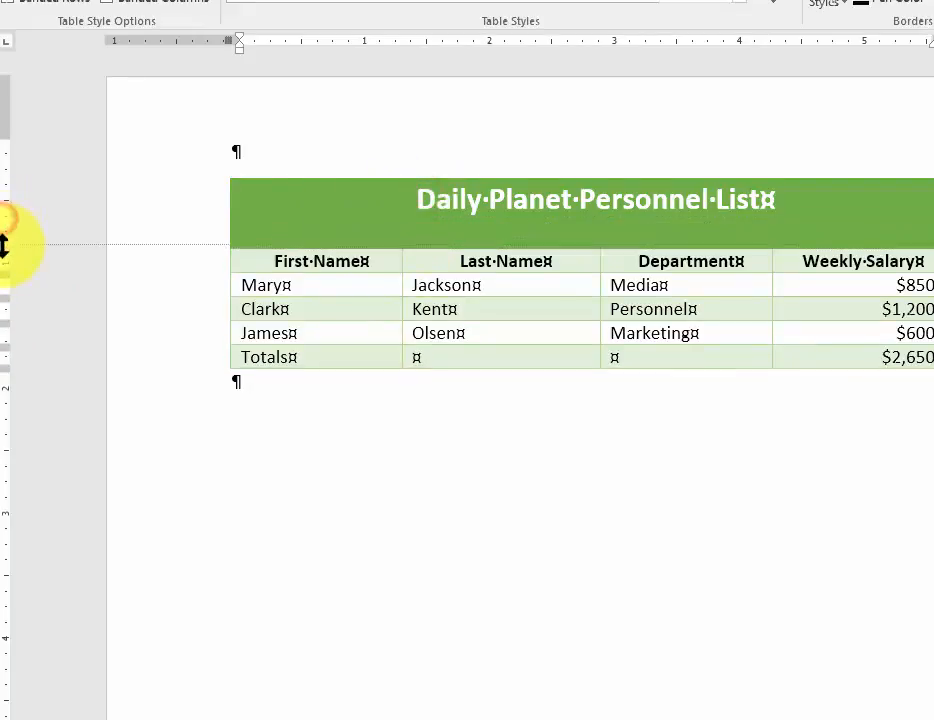
Center the title both horizontally and vertically within its merged cell
{"action": "left_click", "coordinate": [578, 201]}
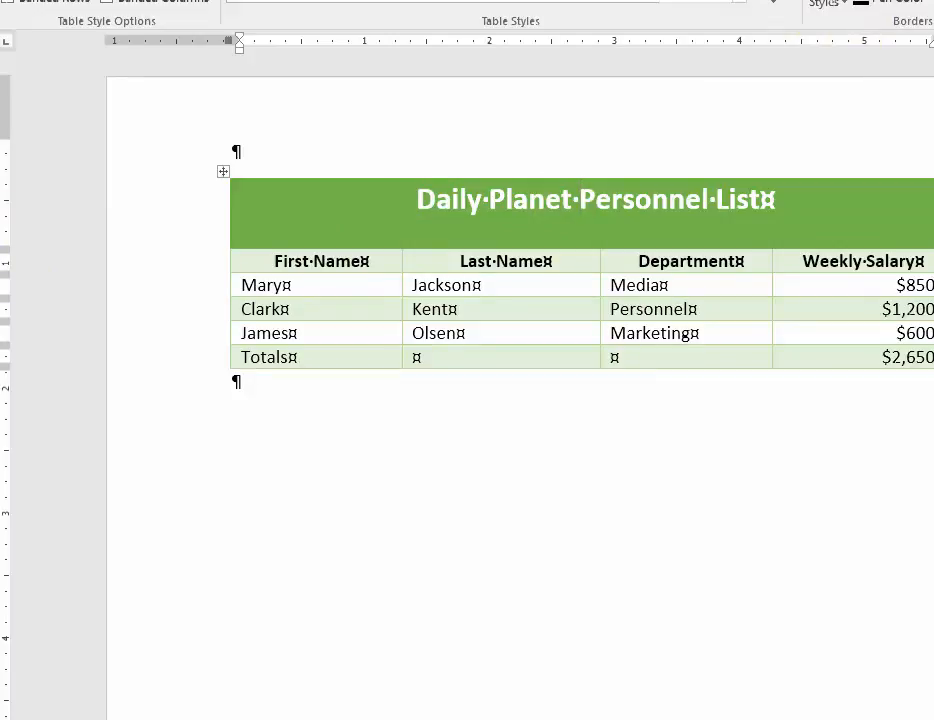
{"action": "left_click", "coordinate": [622, 0]}
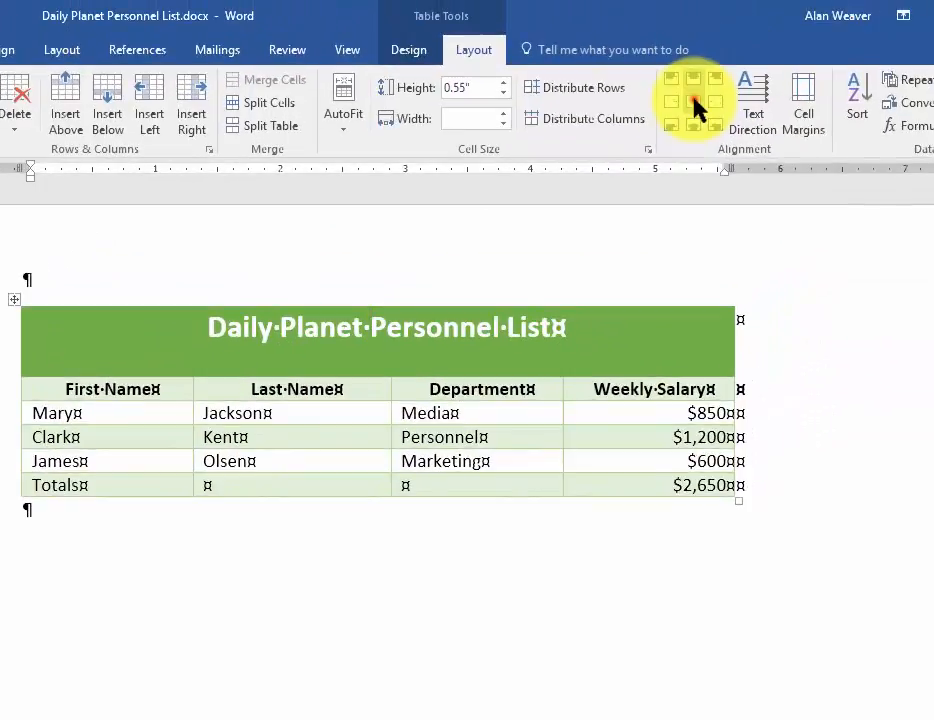
{"action": "left_click", "coordinate": [695, 108]}
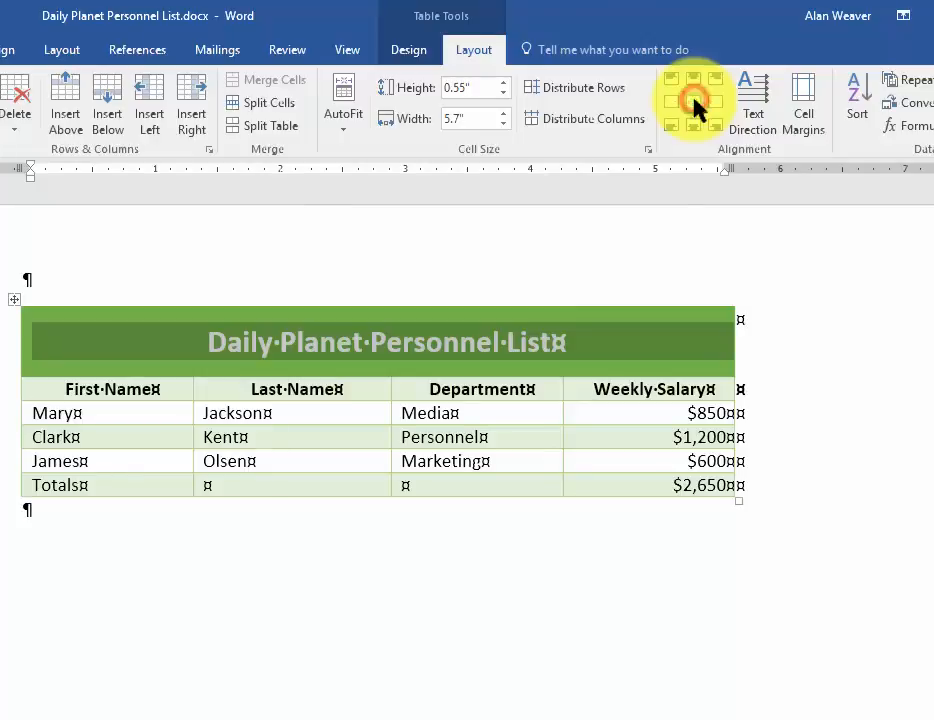
{"action": "left_click", "coordinate": [464, 434]}
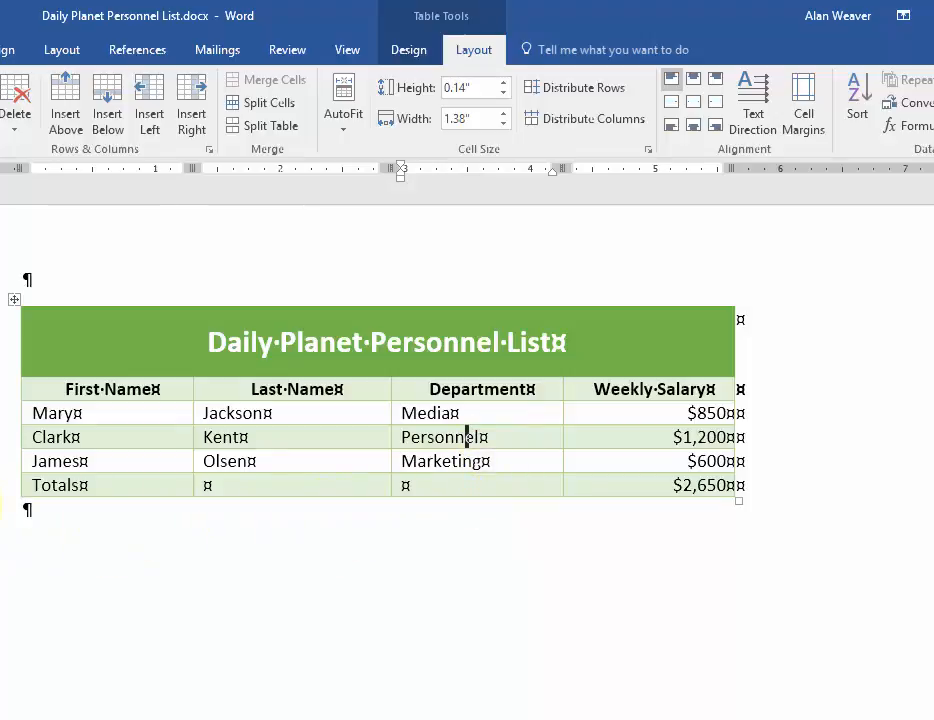
Shade the whole Totals row with a light gold theme color
{"action": "left_click", "coordinate": [4, 487]}
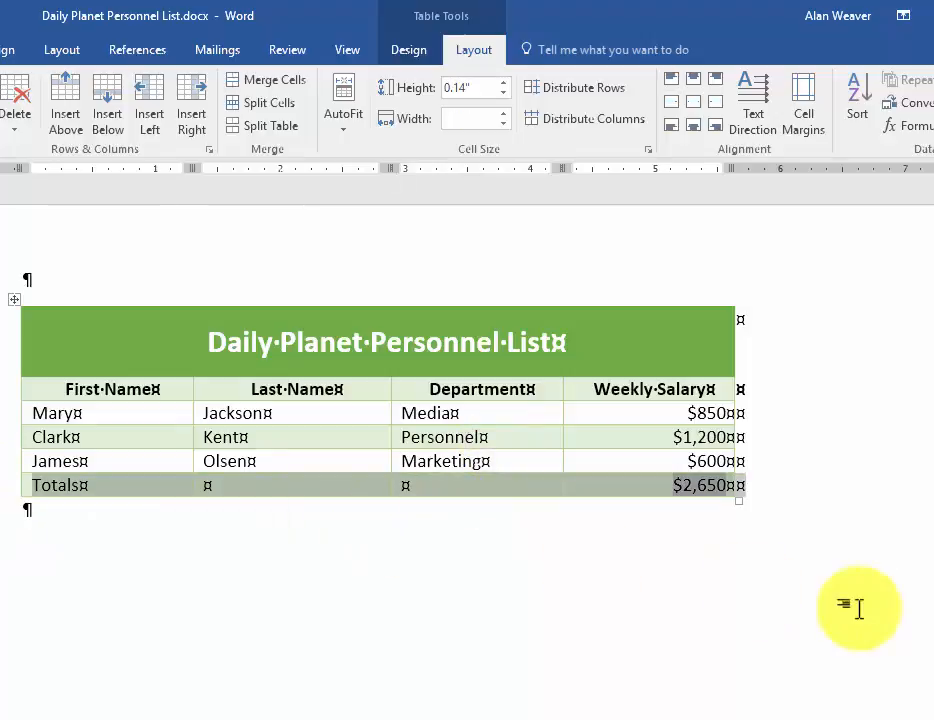
{"action": "left_click", "coordinate": [407, 55]}
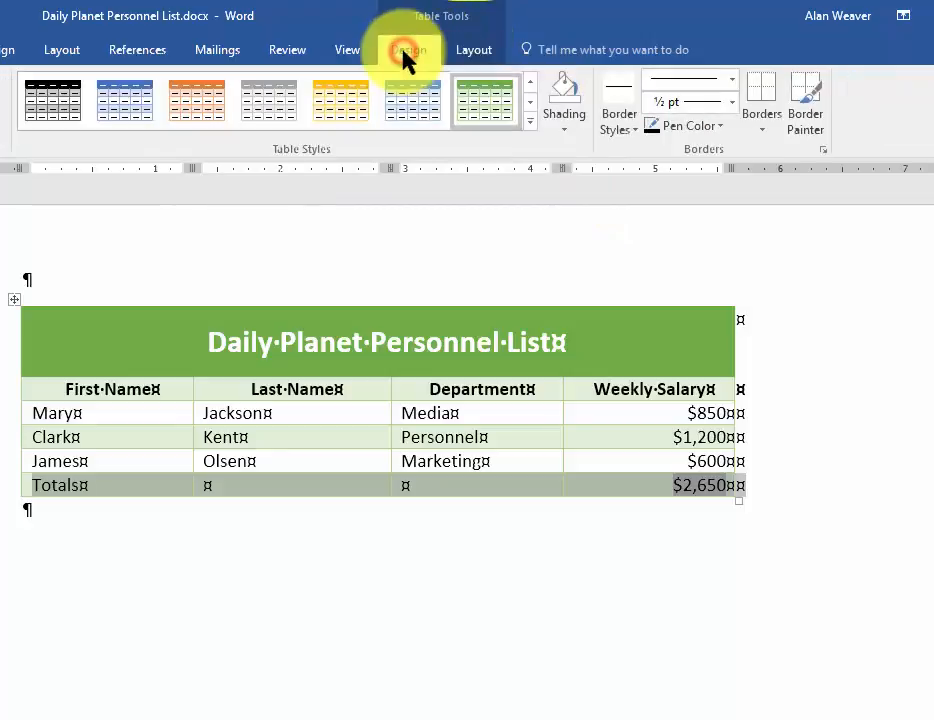
{"action": "left_click", "coordinate": [566, 132]}
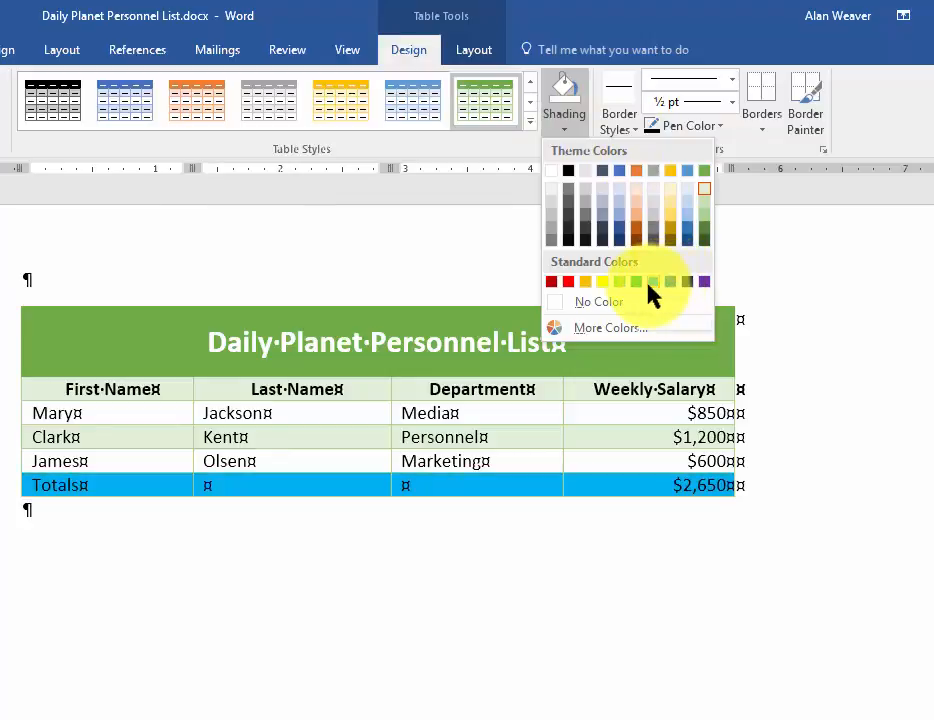
{"action": "left_click", "coordinate": [672, 210]}
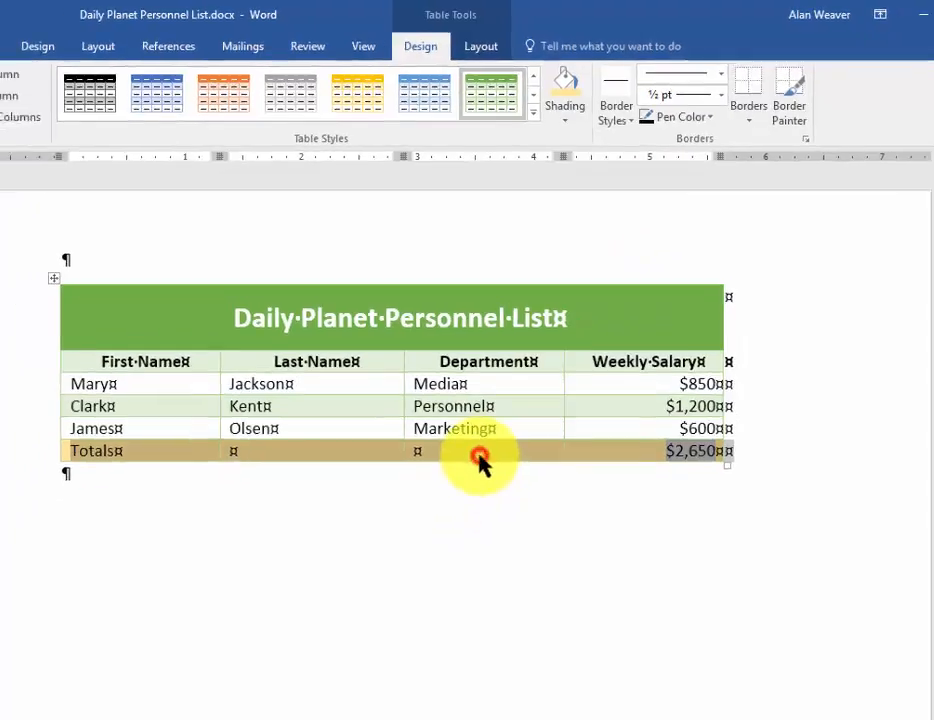
{"action": "left_click", "coordinate": [480, 458]}
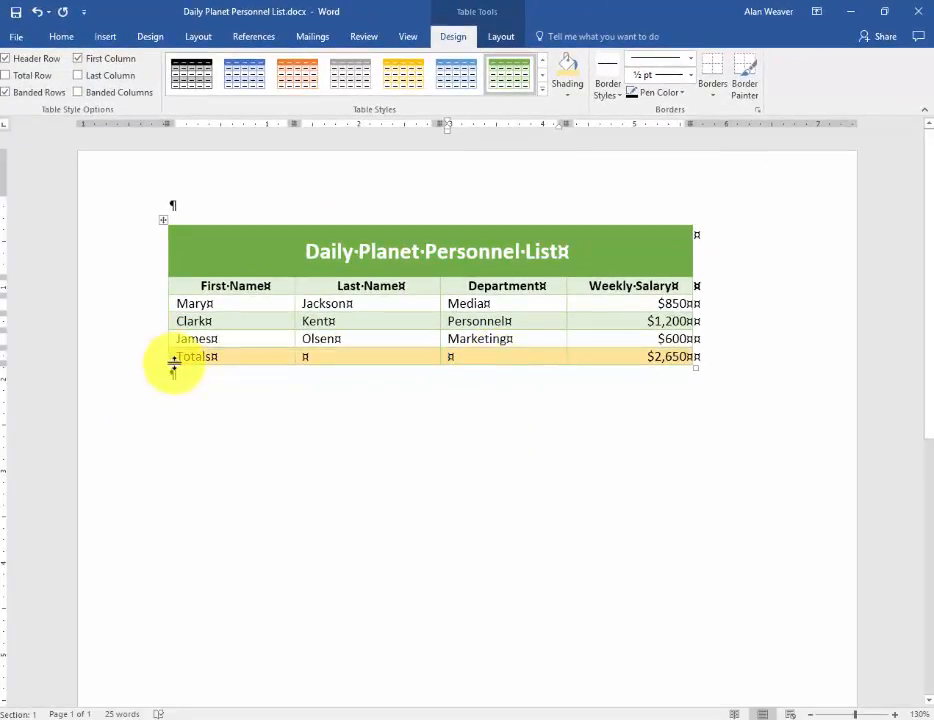
{"action": "left_click", "coordinate": [710, 357]}
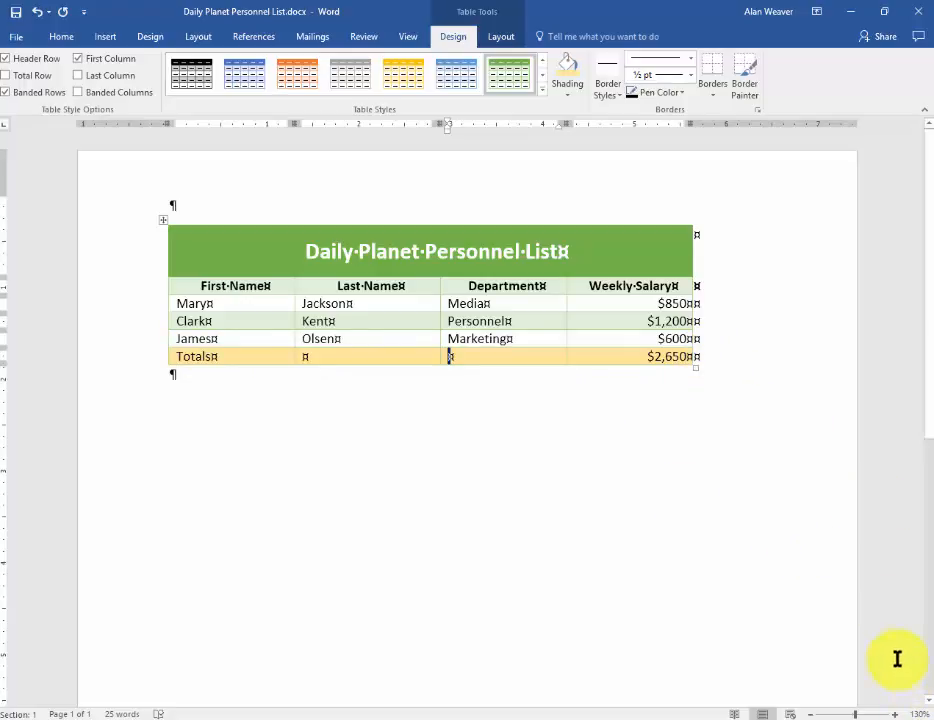
Zoom in on the document for a closer view of the formatted table
{"action": "left_click", "coordinate": [892, 712]}
{"action": "left_click", "coordinate": [892, 712]}
{"action": "left_click", "coordinate": [892, 712]}
{"action": "left_click", "coordinate": [892, 712]}
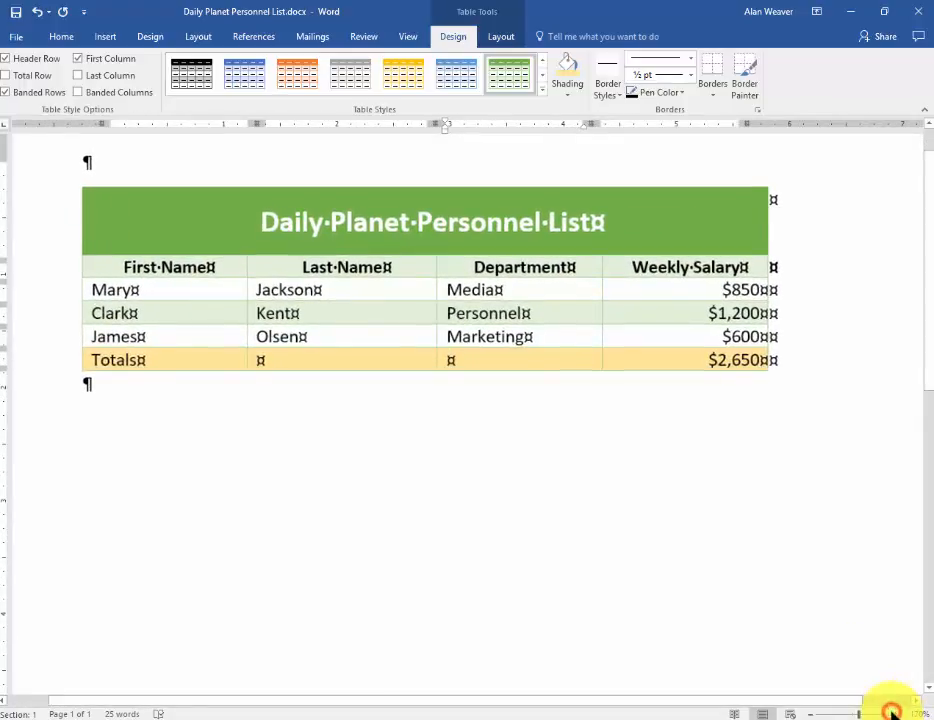
{"action": "left_click", "coordinate": [892, 712]}
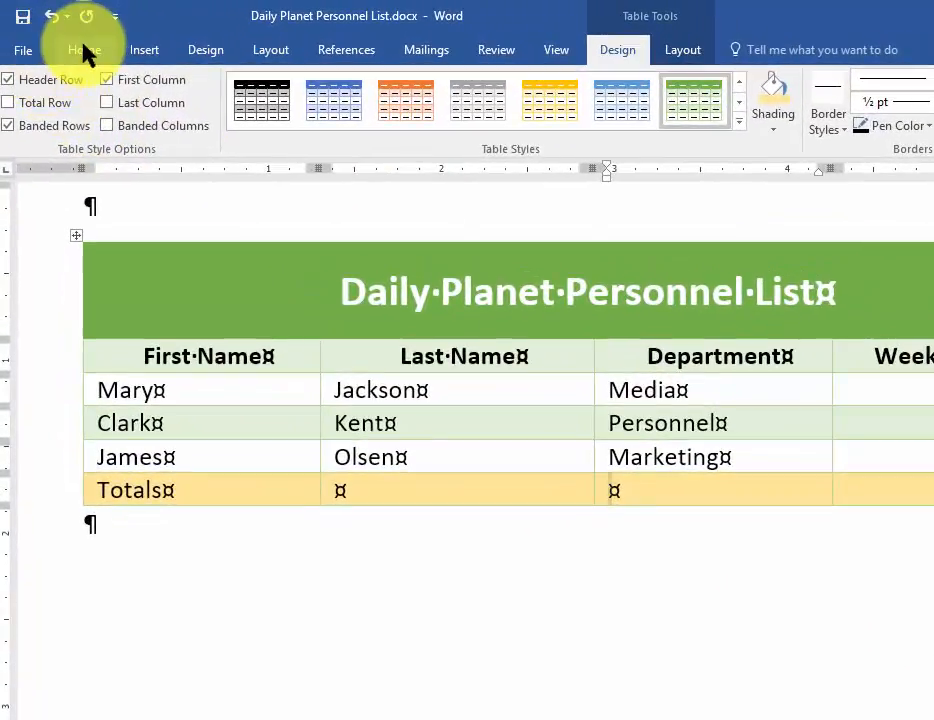
Hide the paragraph and other formatting marks in the document
{"action": "left_click", "coordinate": [84, 50]}
{"action": "left_click", "coordinate": [618, 90]}
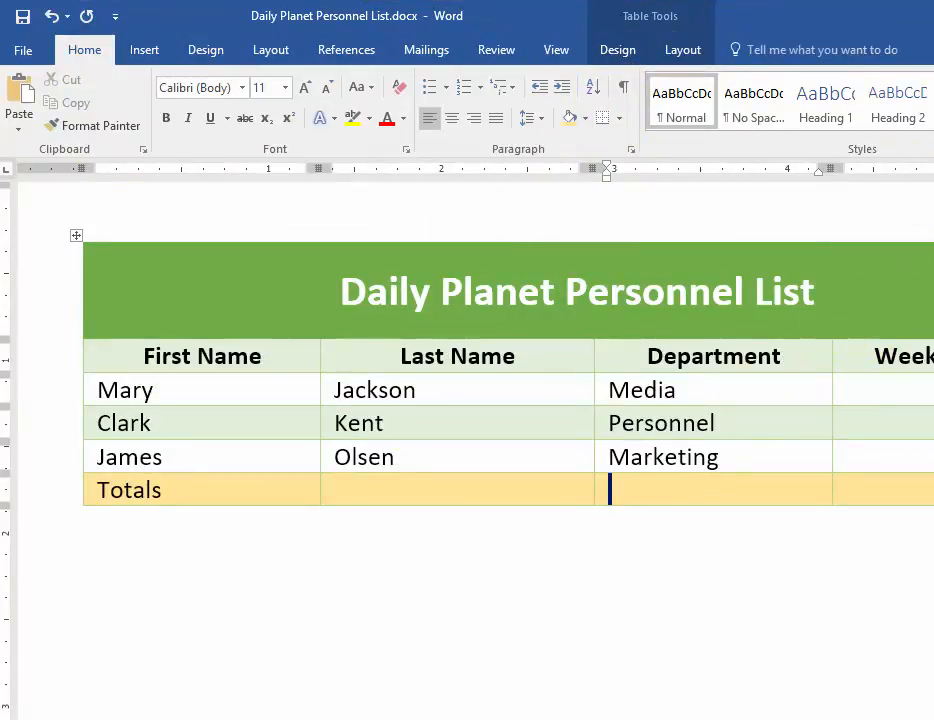
Set the table border pen to a dark orange theme color with a 2 ¼ pt line weight
{"action": "left_click", "coordinate": [617, 52]}
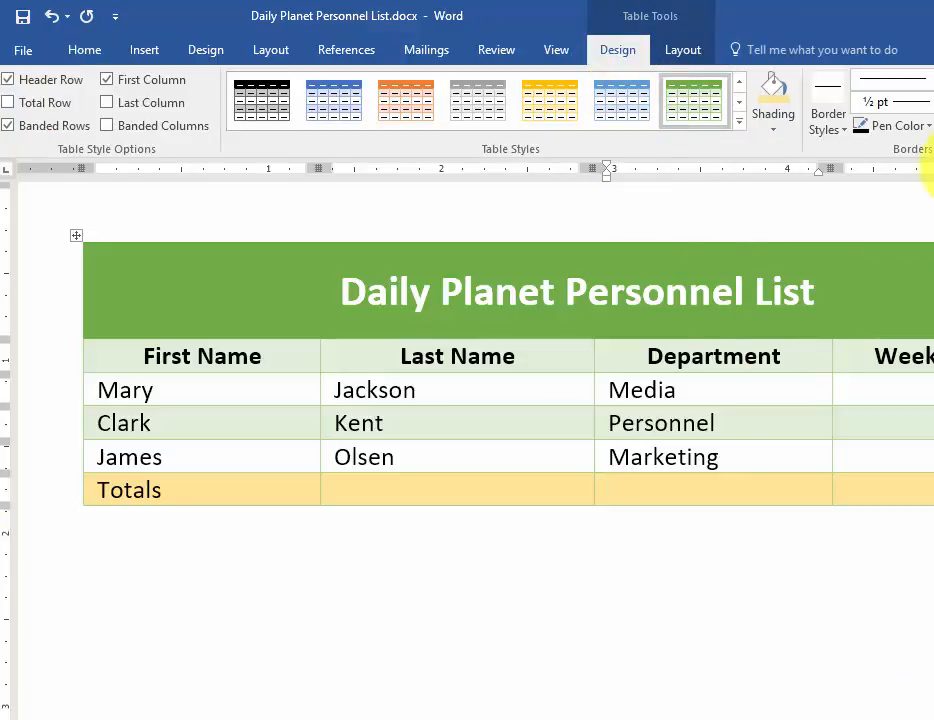
{"action": "left_click", "coordinate": [929, 127]}
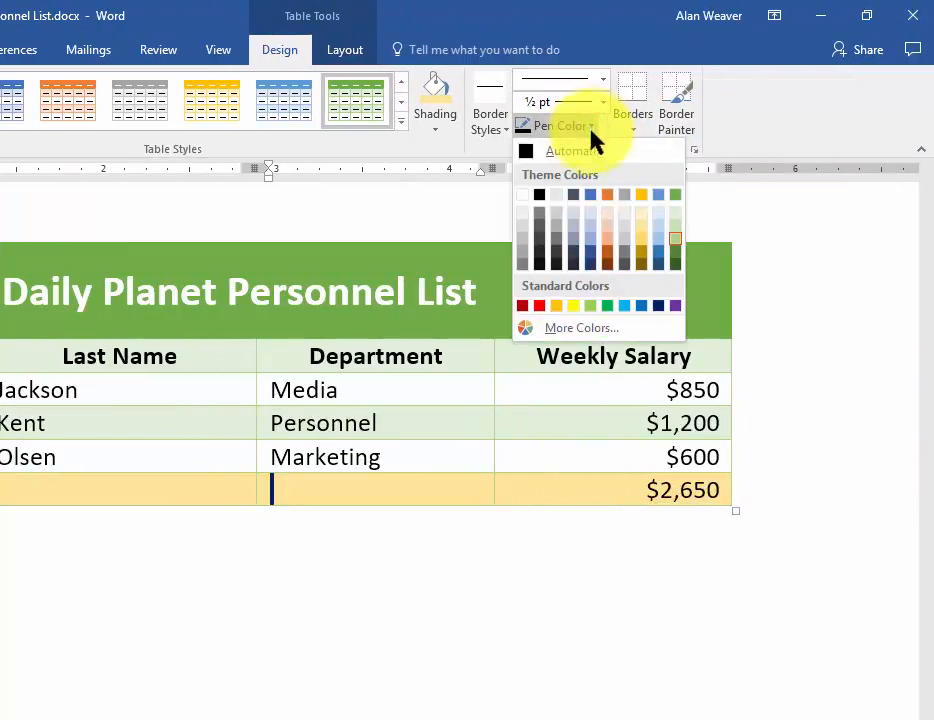
{"action": "left_click", "coordinate": [607, 260]}
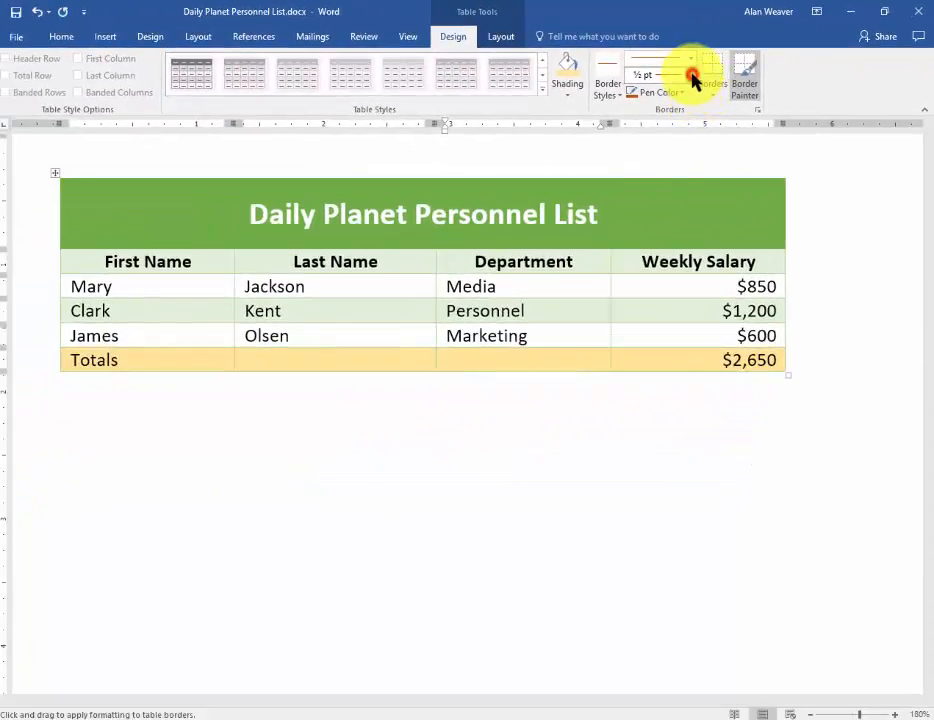
{"action": "left_click", "coordinate": [691, 76]}
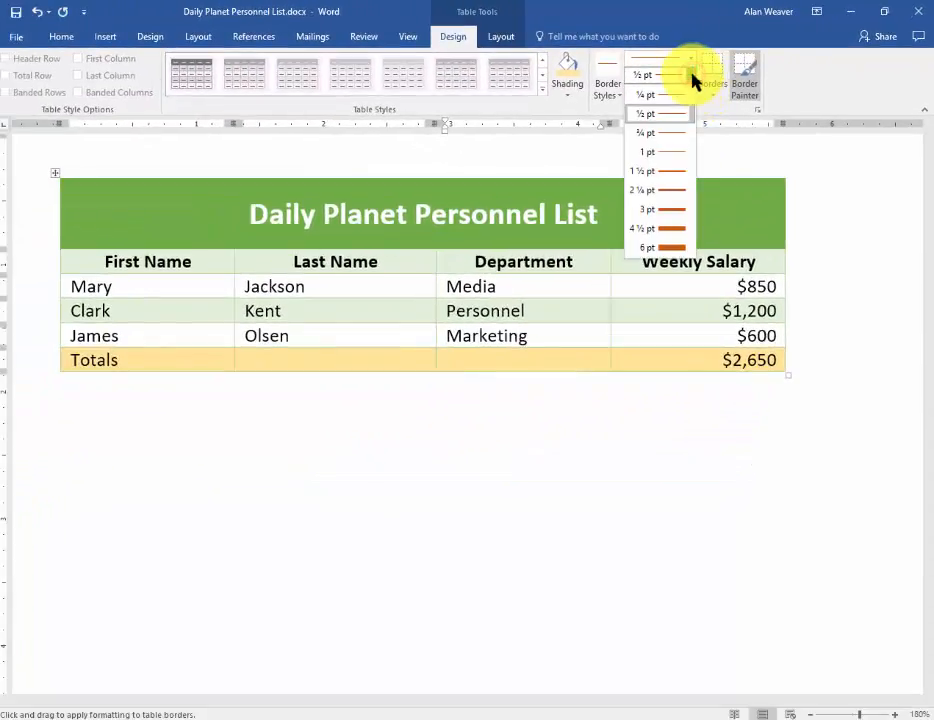
{"action": "left_click", "coordinate": [667, 196]}
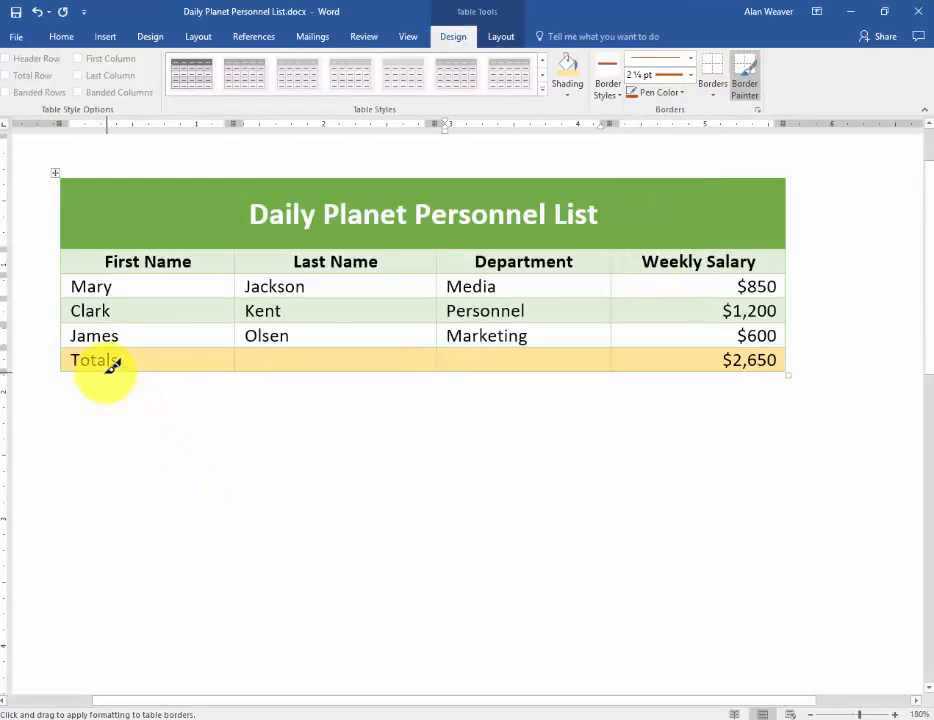
Paint the thick dark orange border around the Totals row, keeping the side strokes within that row
{"action": "mouse_move", "coordinate": [100, 378]}
{"action": "left_mouse_down"}
{"action": "mouse_move", "coordinate": [125, 361]}
{"action": "mouse_move", "coordinate": [275, 362]}
{"action": "mouse_move", "coordinate": [271, 370]}
{"action": "left_mouse_up"}
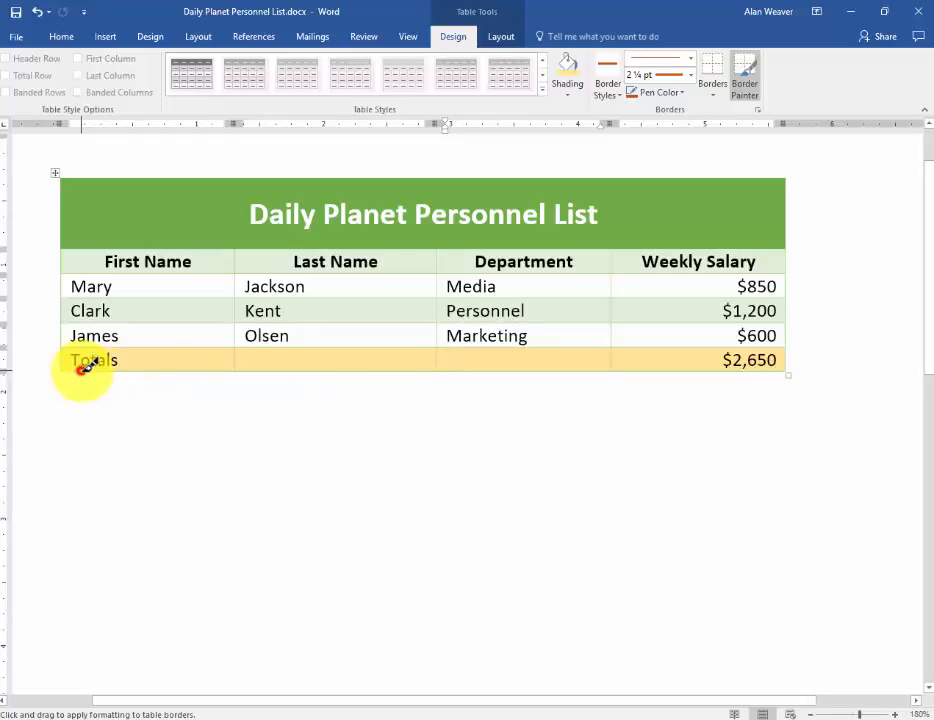
{"action": "mouse_move", "coordinate": [82, 372]}
{"action": "left_mouse_down"}
{"action": "mouse_move", "coordinate": [294, 363]}
{"action": "mouse_move", "coordinate": [445, 377]}
{"action": "mouse_move", "coordinate": [513, 359]}
{"action": "mouse_move", "coordinate": [766, 366]}
{"action": "left_mouse_up"}
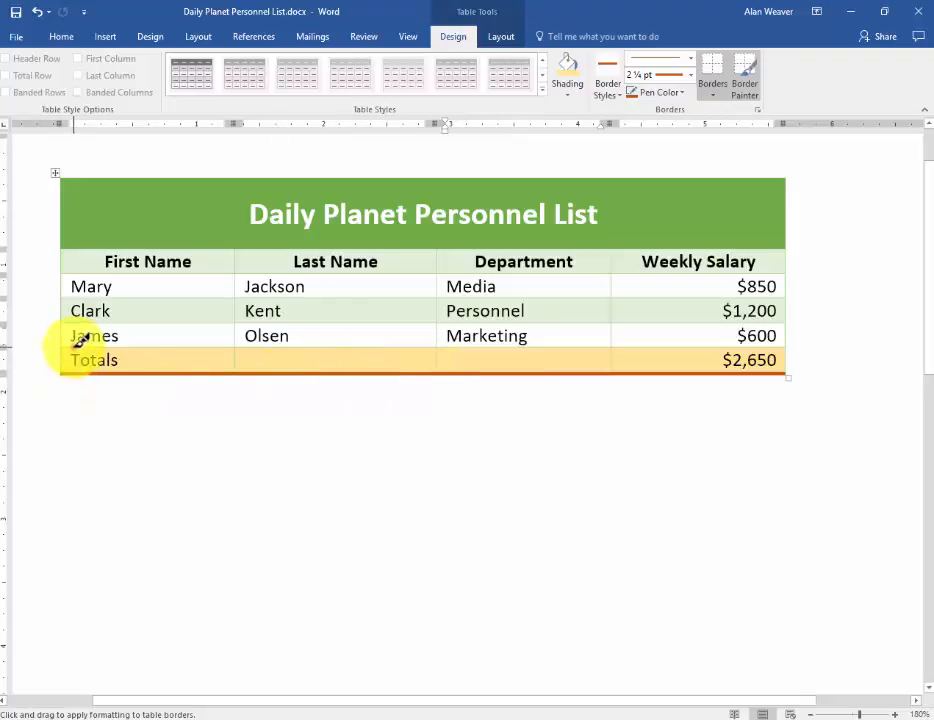
{"action": "mouse_move", "coordinate": [80, 340]}
{"action": "left_mouse_down"}
{"action": "mouse_move", "coordinate": [271, 334]}
{"action": "mouse_move", "coordinate": [500, 352]}
{"action": "mouse_move", "coordinate": [752, 345]}
{"action": "mouse_move", "coordinate": [774, 364]}
{"action": "left_mouse_up"}
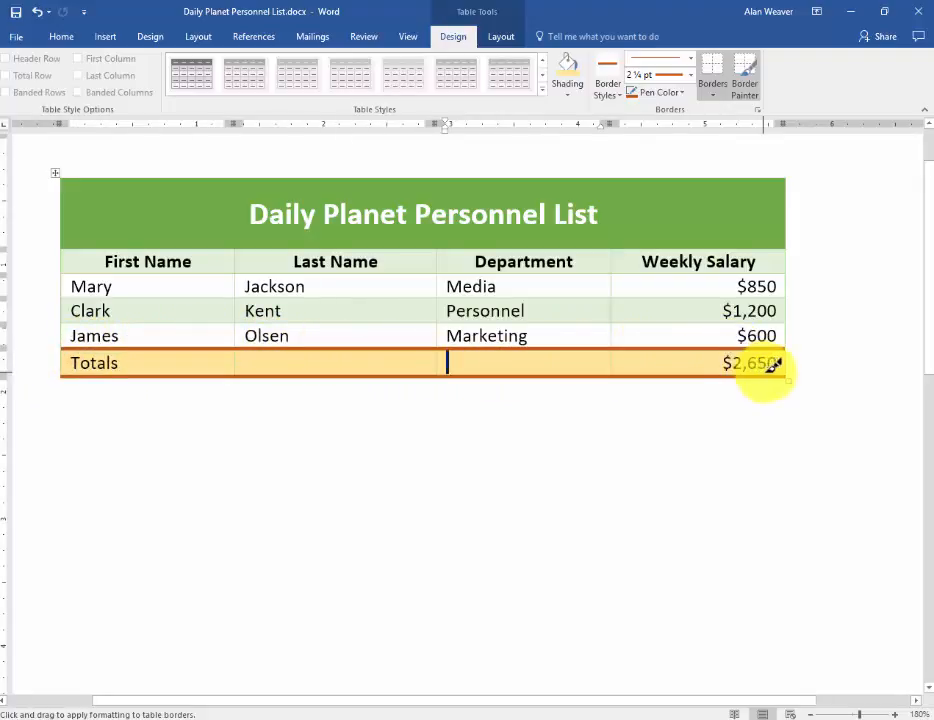
{"action": "left_click_drag", "start_coordinate": [786, 305], "coordinate": [797, 366]}
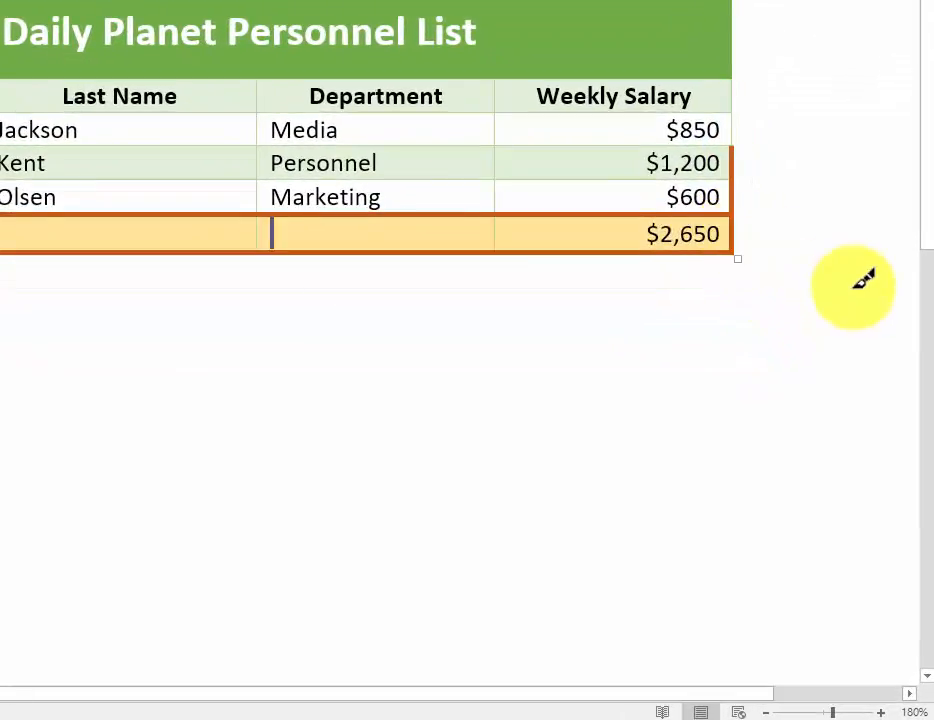
{"action": "key", "text": "ctrl+z"}
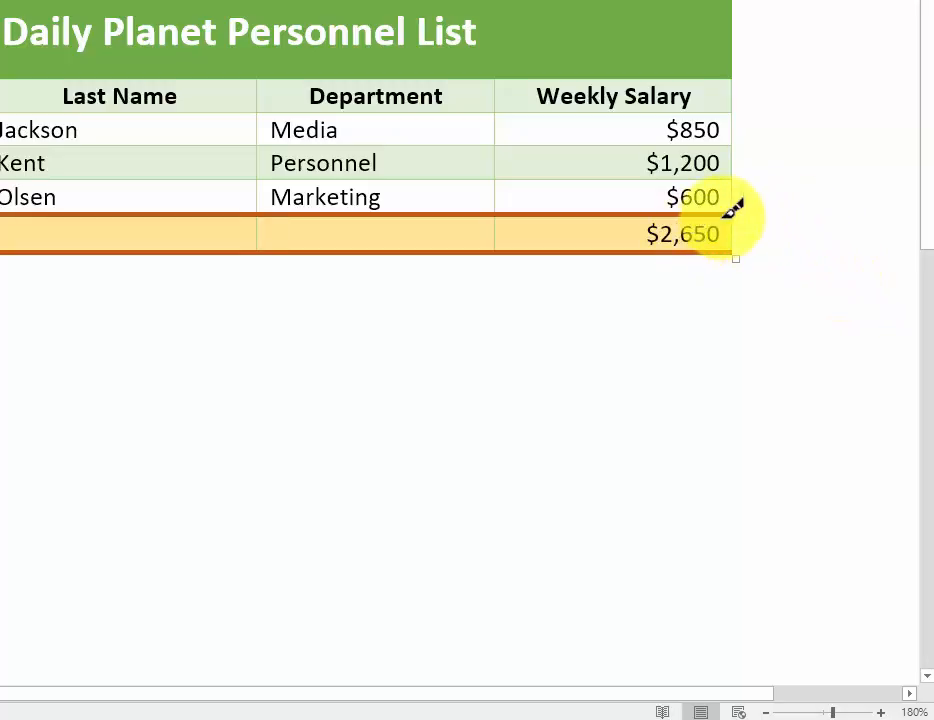
{"action": "mouse_move", "coordinate": [732, 217]}
{"action": "left_mouse_down"}
{"action": "mouse_move", "coordinate": [731, 247]}
{"action": "mouse_move", "coordinate": [778, 261]}
{"action": "left_mouse_up"}
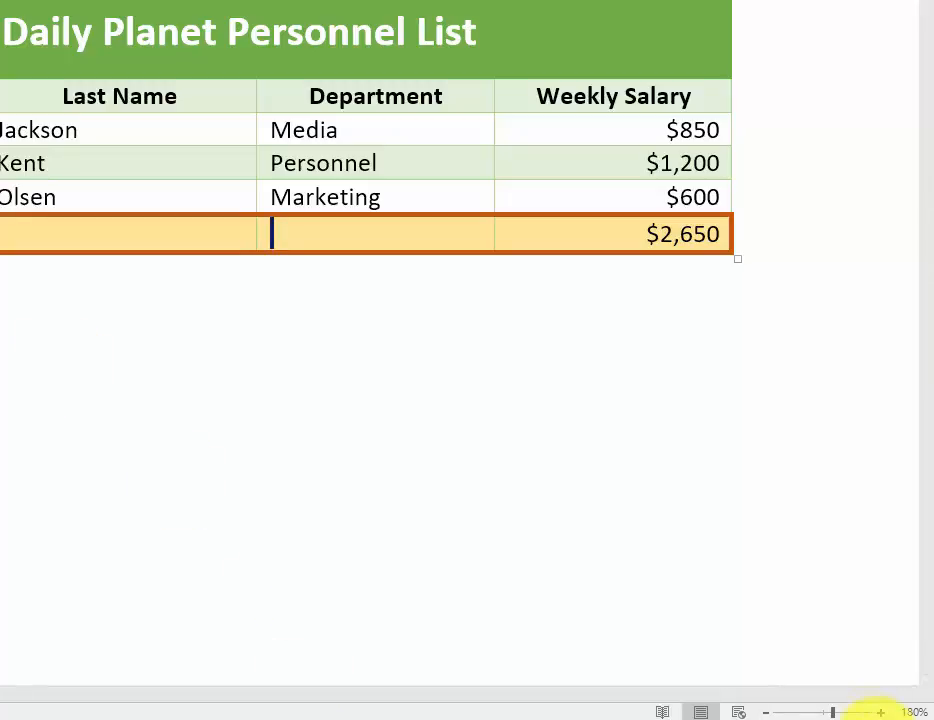
Narrow the Last Name column to about 1.3 inches and the First Name column to about 1.25 inches
{"action": "left_click", "coordinate": [766, 712]}
{"action": "left_click", "coordinate": [766, 712]}
{"action": "left_click", "coordinate": [766, 712]}
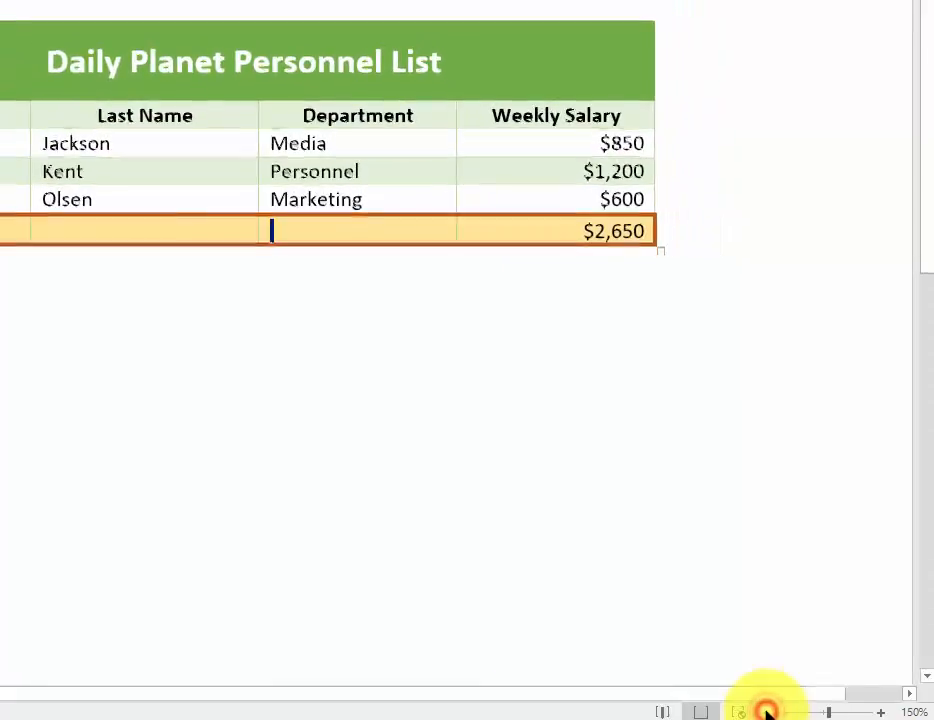
{"action": "left_click", "coordinate": [766, 712]}
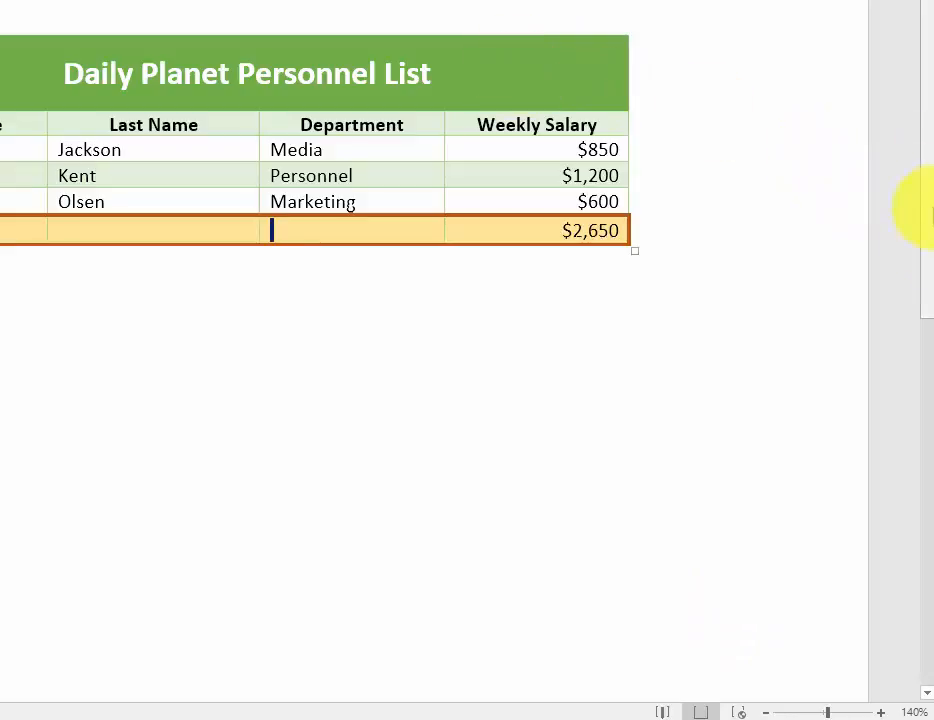
{"action": "left_click", "coordinate": [765, 712]}
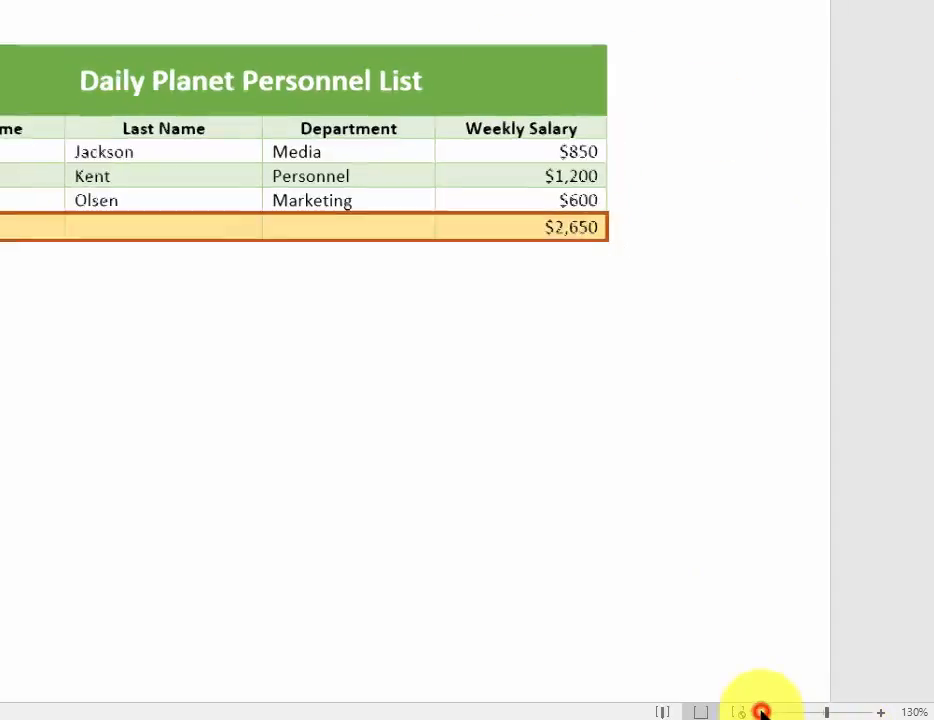
{"action": "left_click", "coordinate": [765, 712]}
{"action": "left_click", "coordinate": [191, 112]}
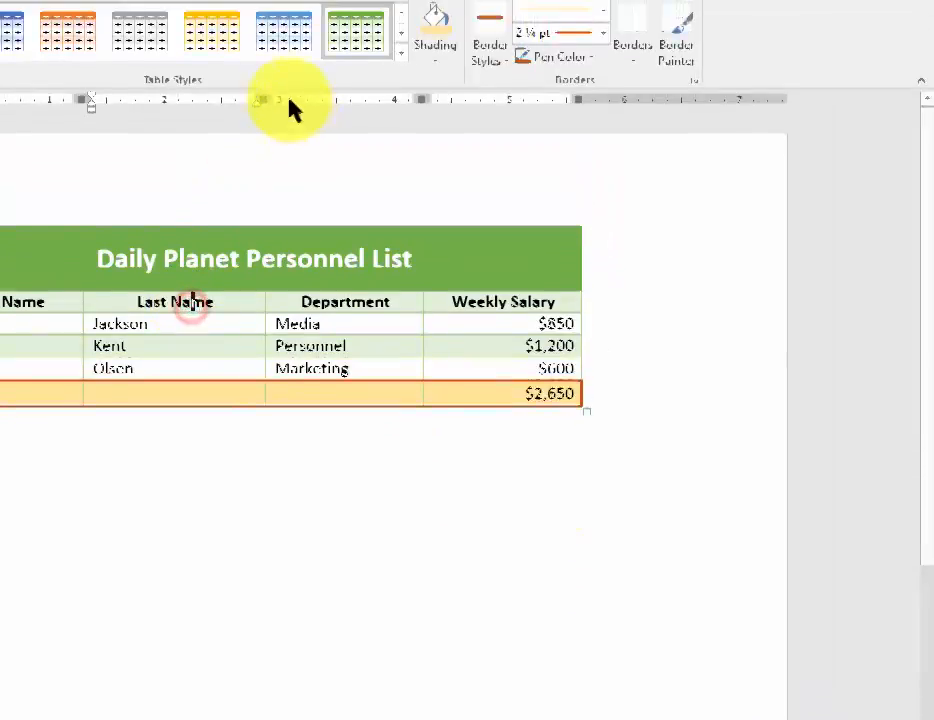
{"action": "left_click_drag", "start_coordinate": [267, 163], "coordinate": [236, 170]}
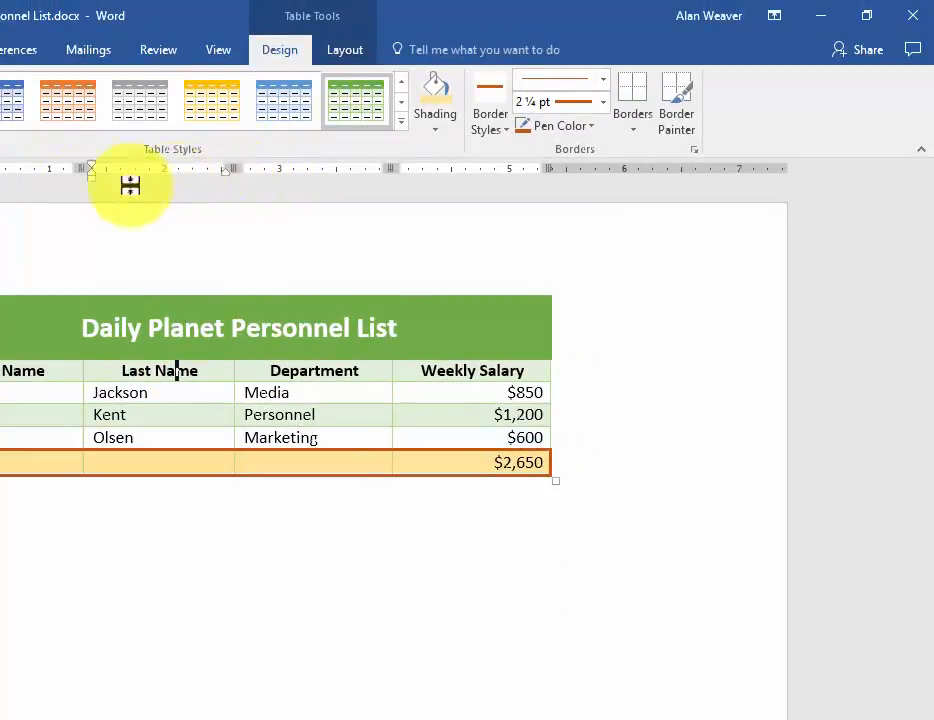
{"action": "left_click_drag", "start_coordinate": [84, 163], "coordinate": [69, 172]}
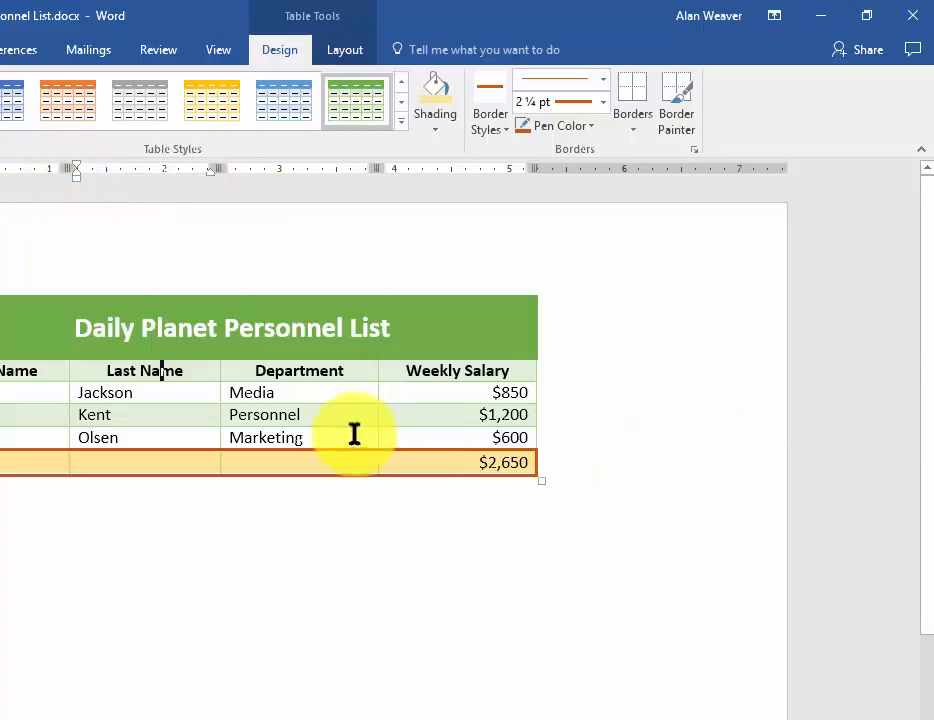
Try widening only the selected Media and Personnel cells, undo the width change and clear the selection
{"action": "left_click_drag", "start_coordinate": [346, 394], "coordinate": [349, 420]}
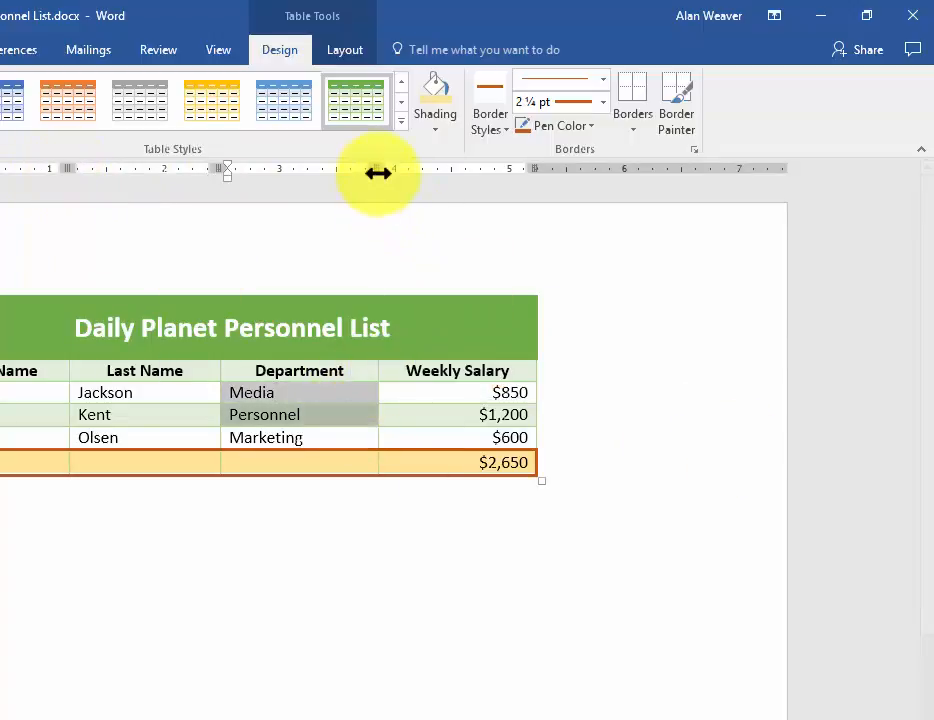
{"action": "left_click_drag", "start_coordinate": [377, 167], "coordinate": [449, 167]}
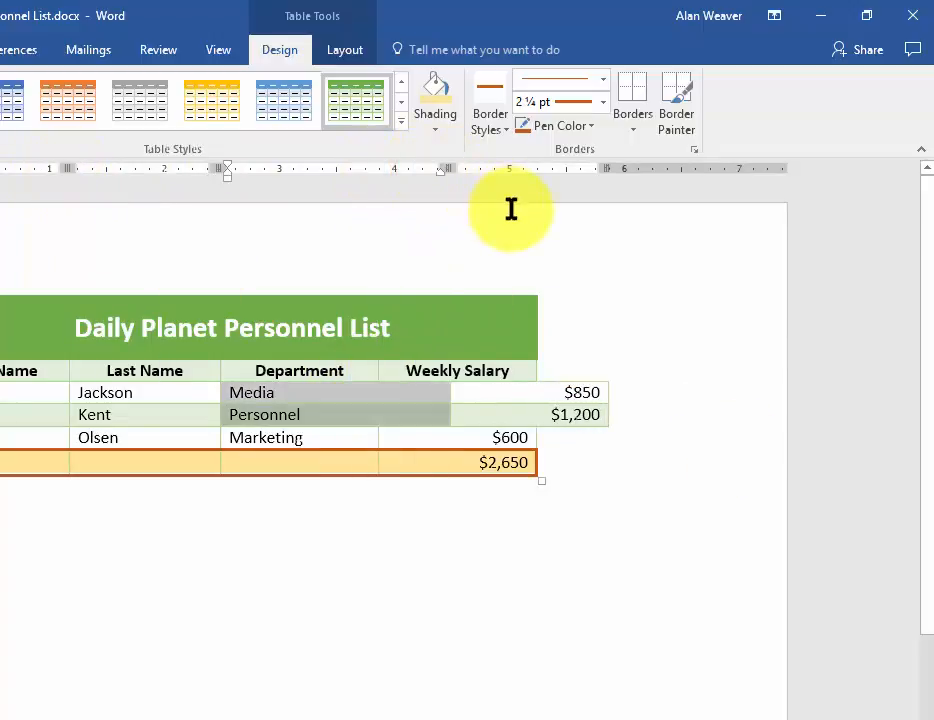
{"action": "key", "text": "ctrl+z"}
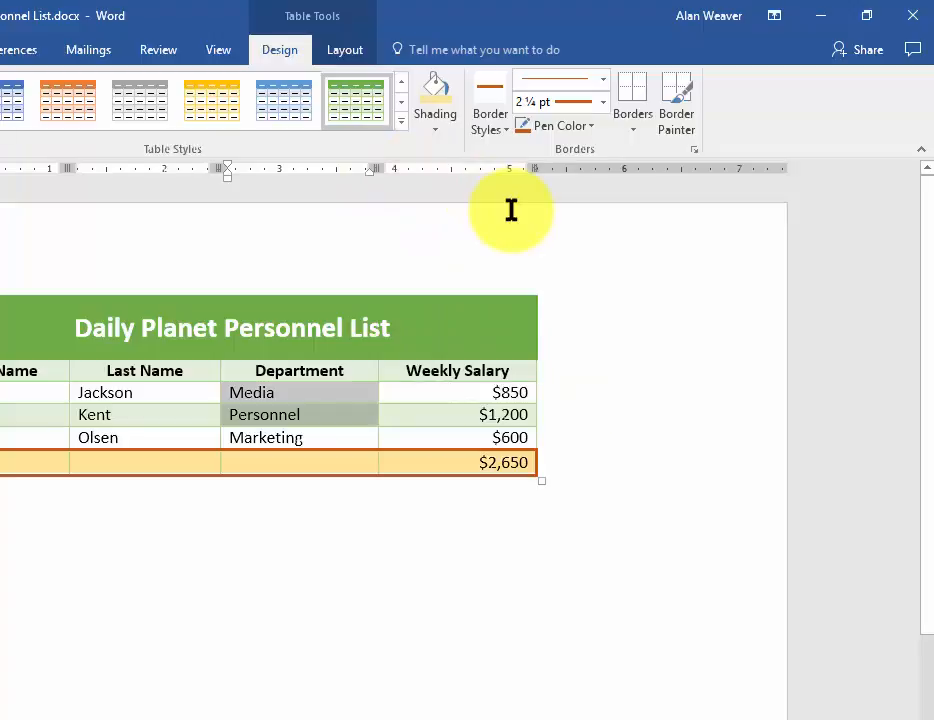
{"action": "left_click", "coordinate": [305, 415]}
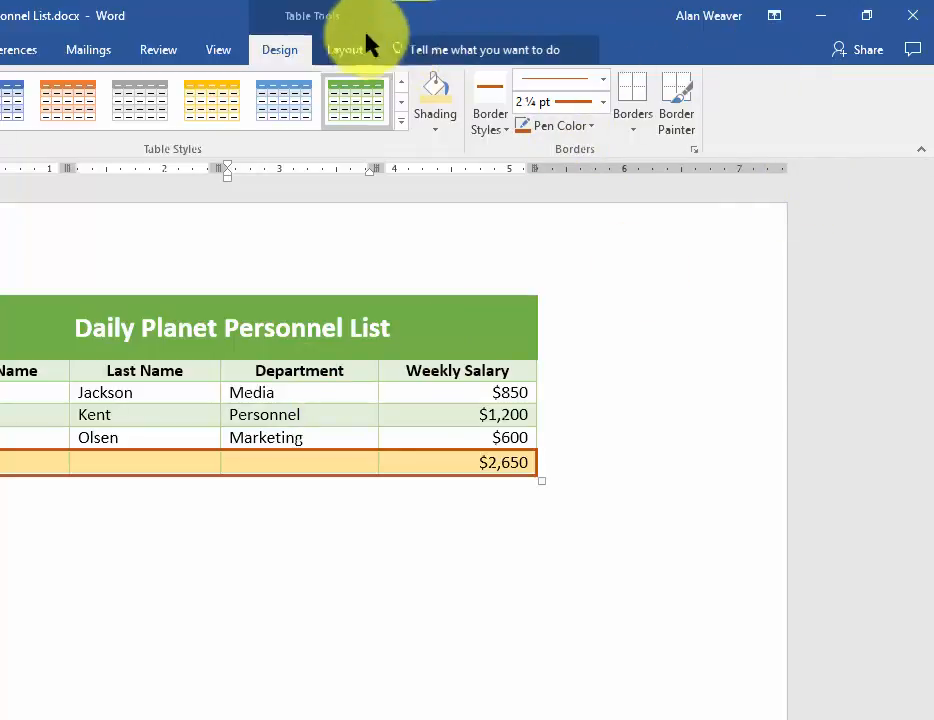
Center the table on the page through its table properties, reviewing the row, column and cell settings before applying
{"action": "left_click", "coordinate": [341, 47]}
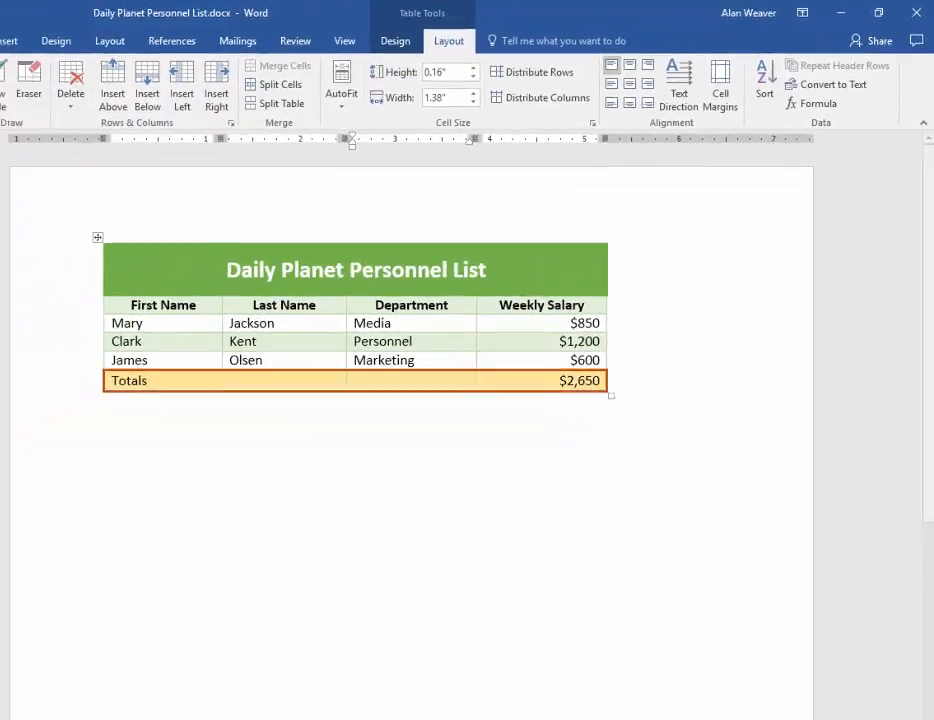
{"action": "left_click", "coordinate": [31, 92]}
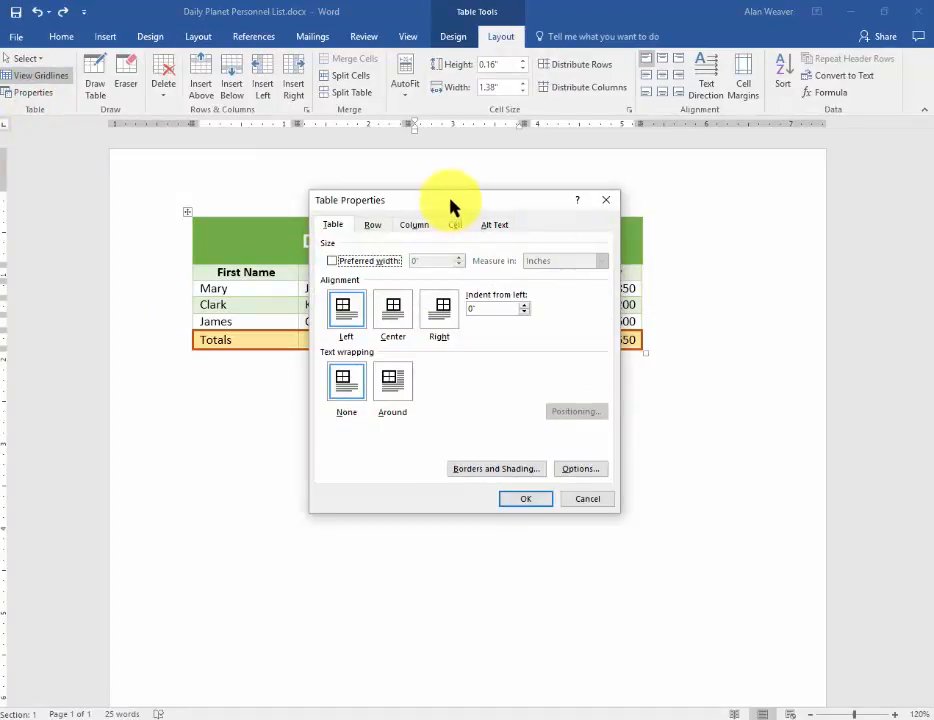
{"action": "left_click", "coordinate": [402, 318]}
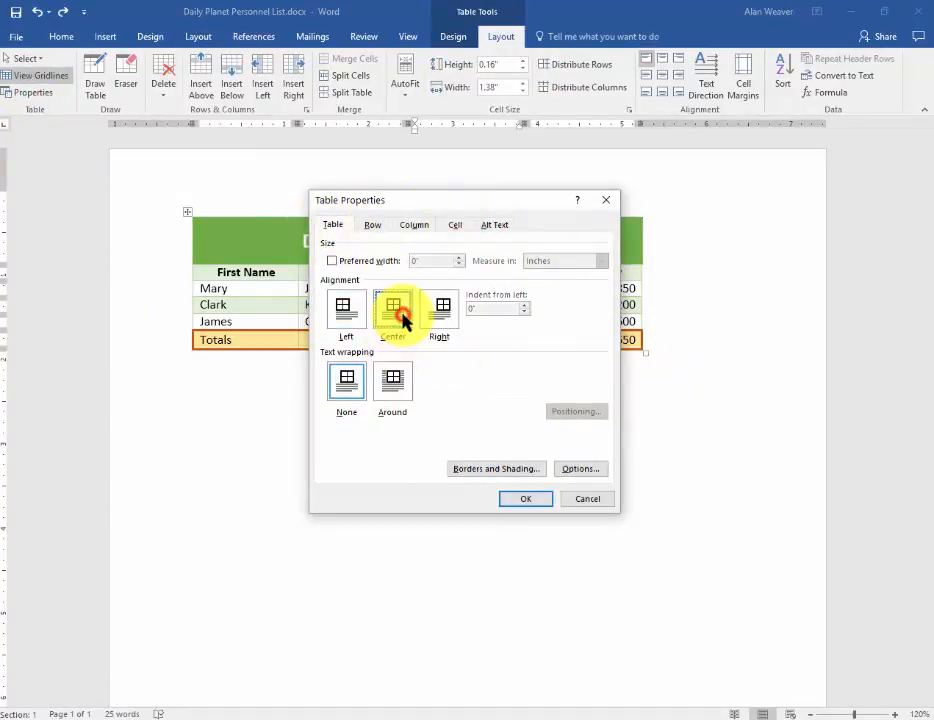
{"action": "left_click", "coordinate": [372, 225]}
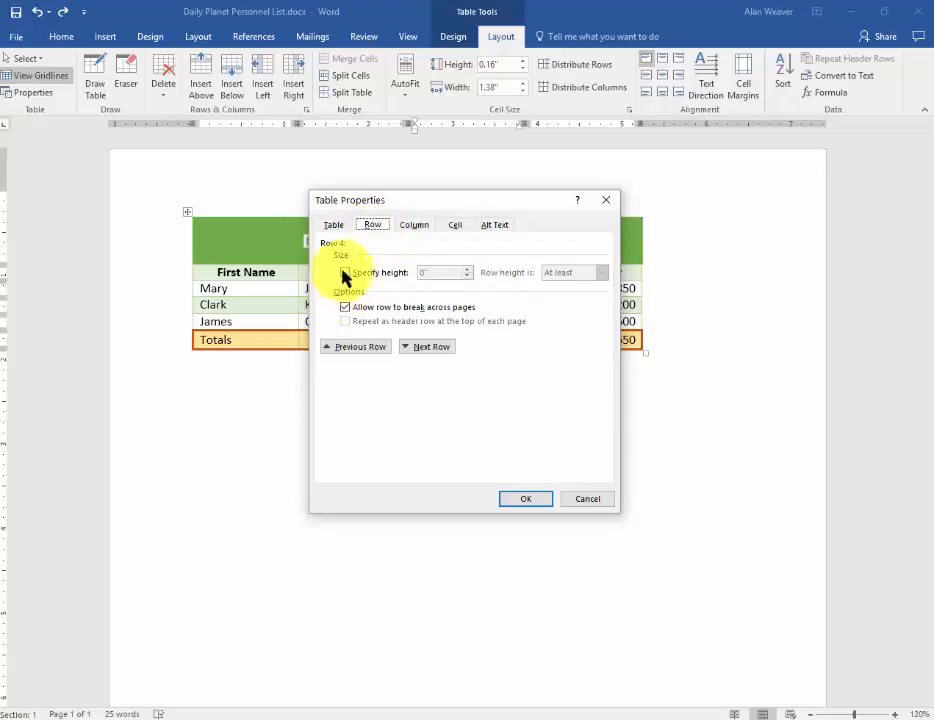
{"action": "left_click", "coordinate": [405, 225]}
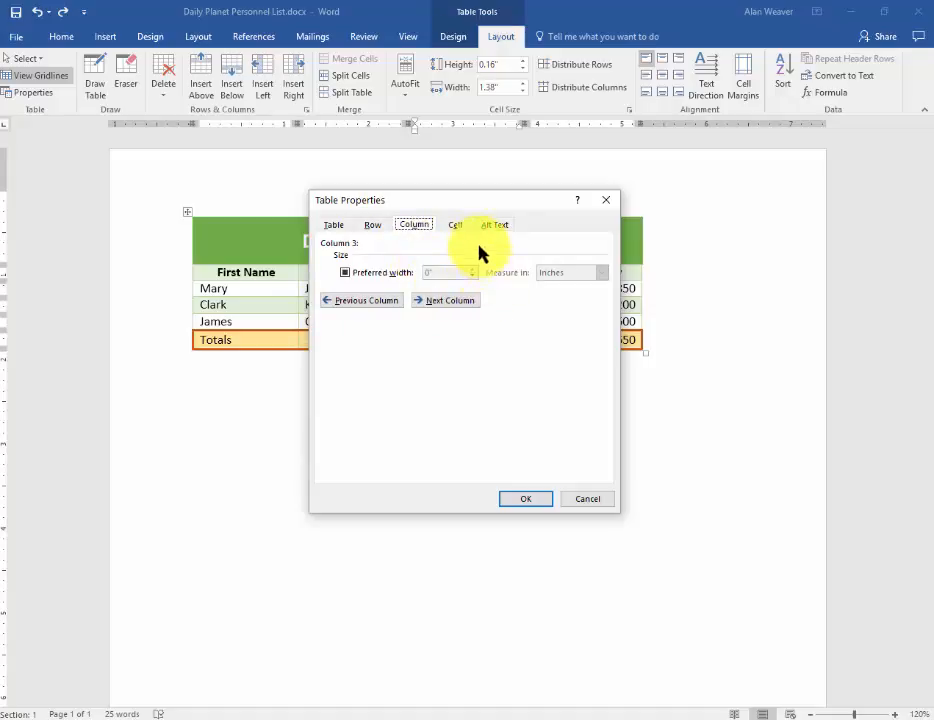
{"action": "left_click", "coordinate": [456, 225]}
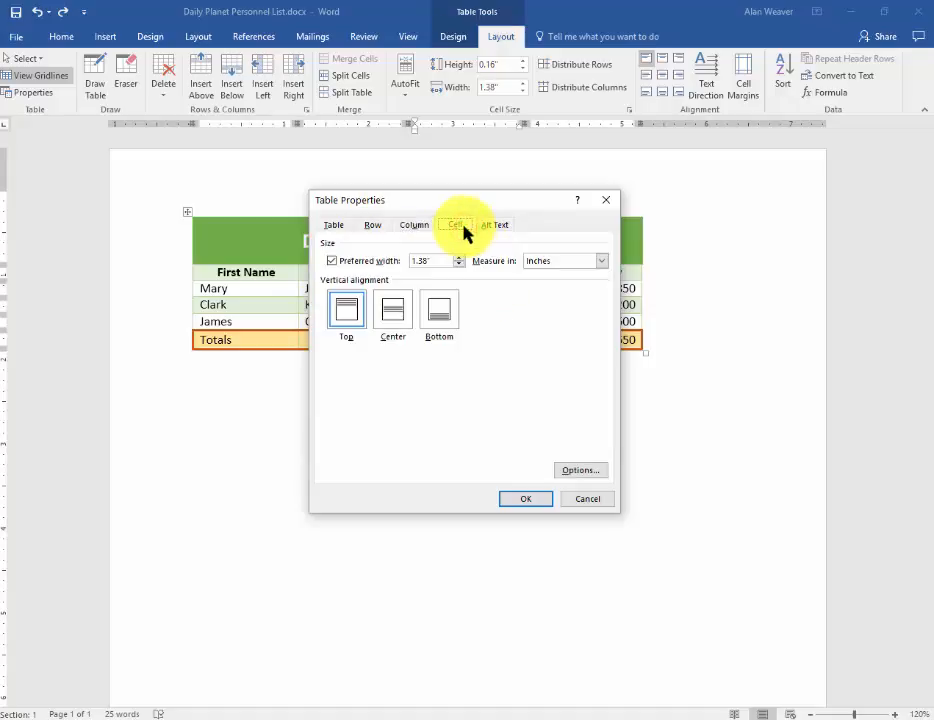
{"action": "left_click", "coordinate": [525, 499]}
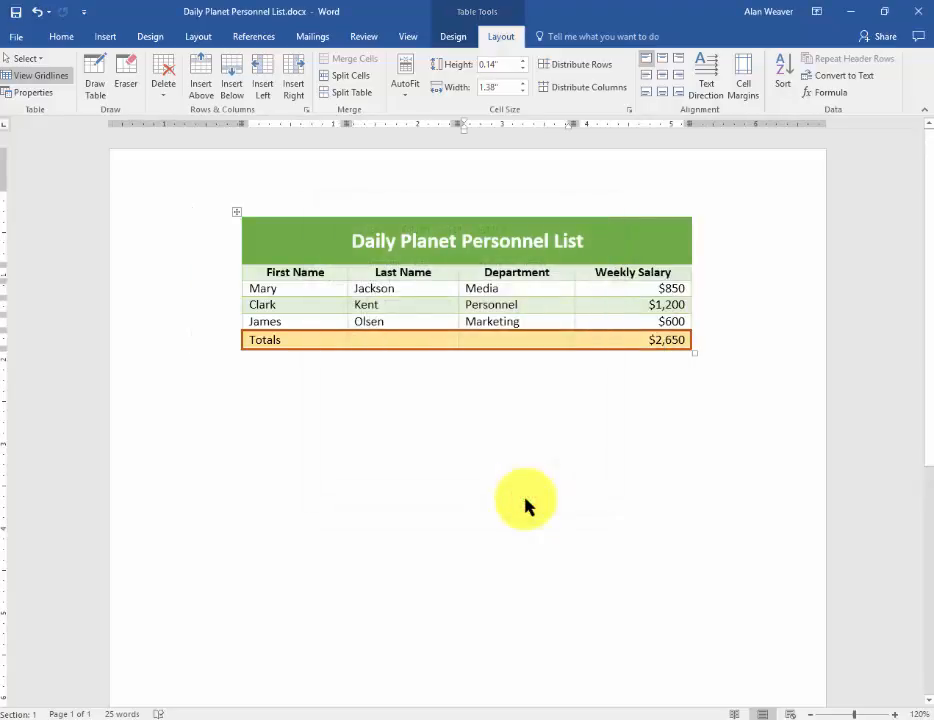